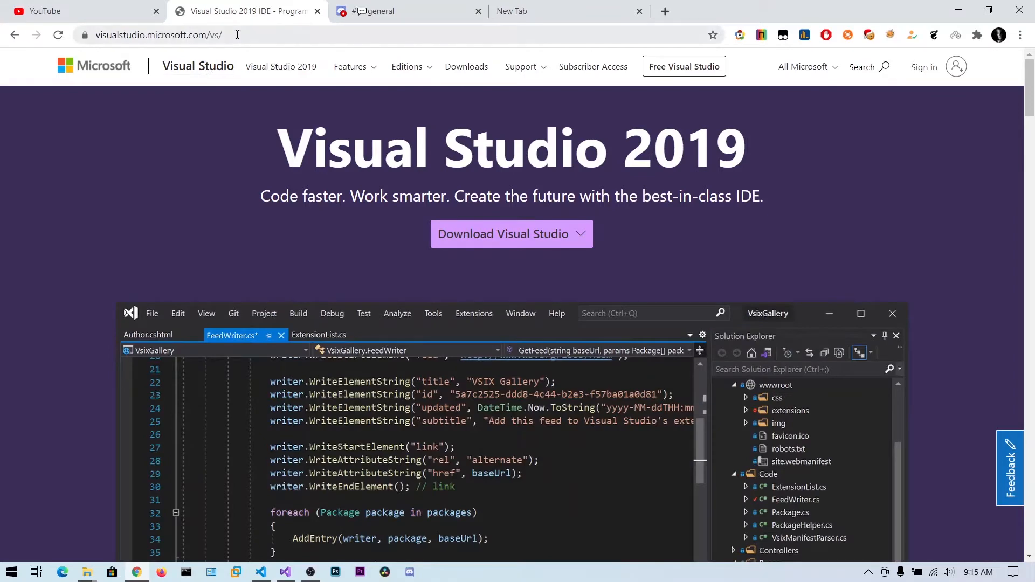
Minimize the browser and continue into Visual Studio 2019 without opening any code
left_click(238, 34)
left_click(546, 242)
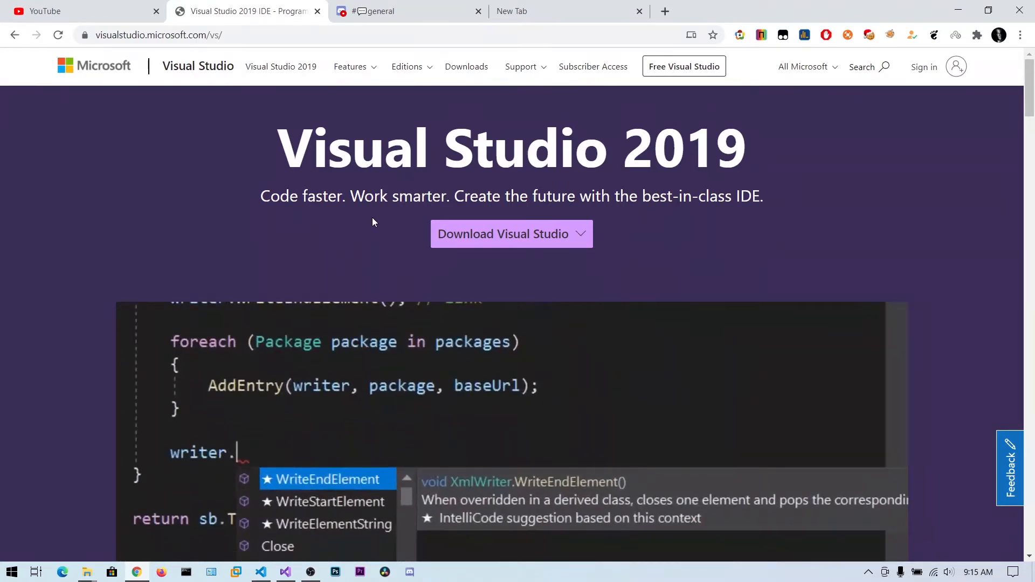
mouse_move(518, 238)
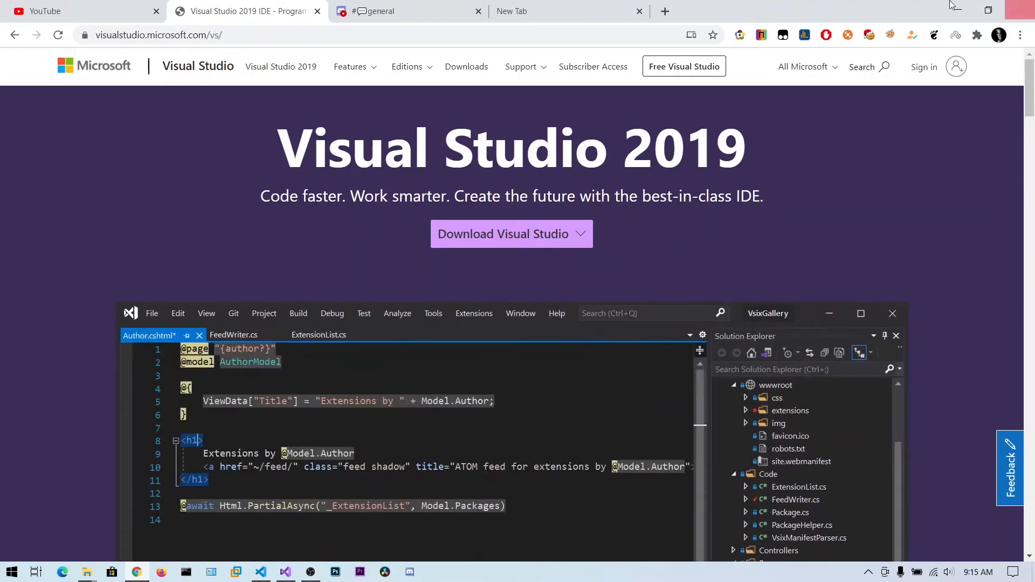
left_click(963, 12)
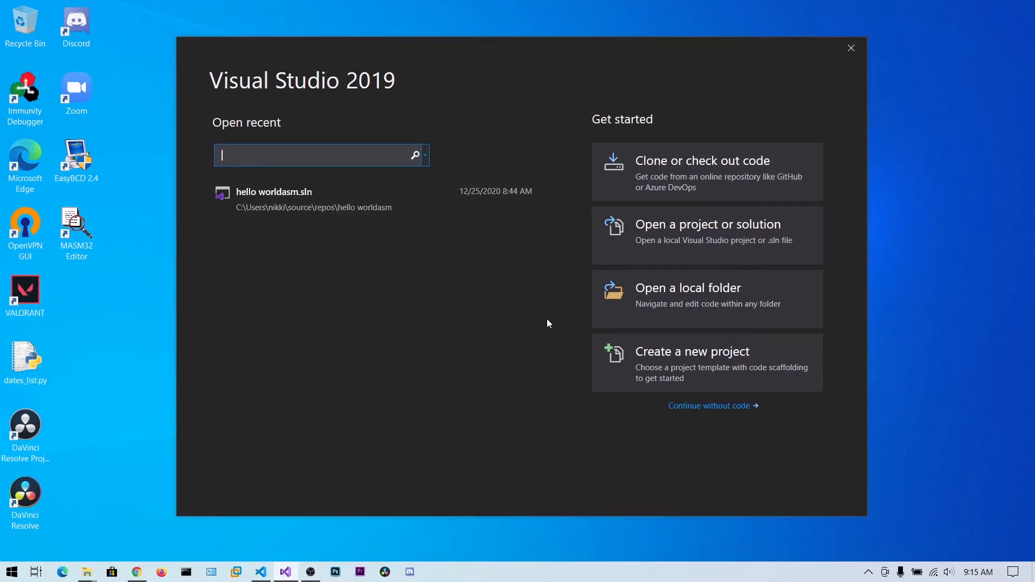
left_click_drag(233, 73, 327, 65)
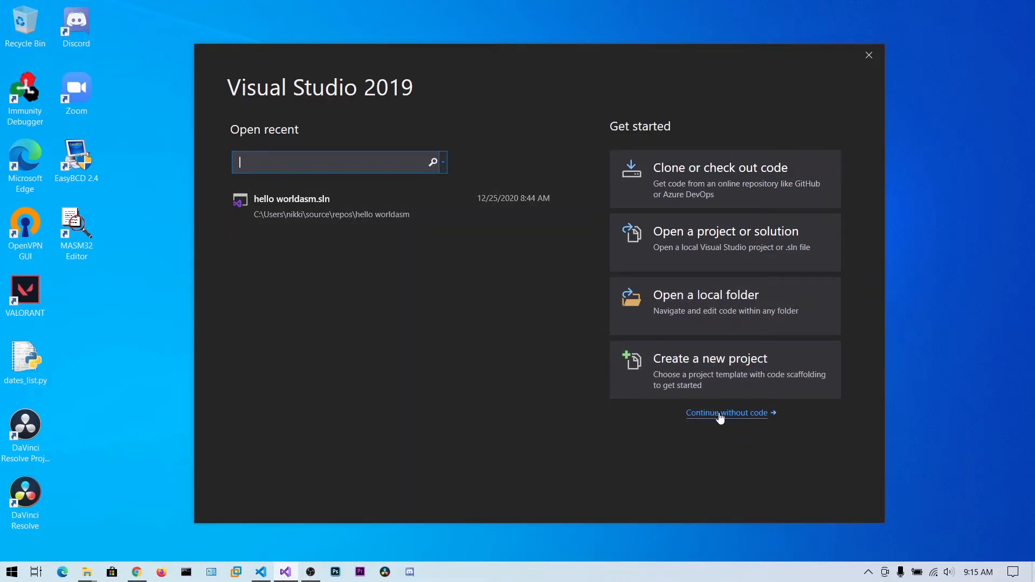
left_click(703, 412)
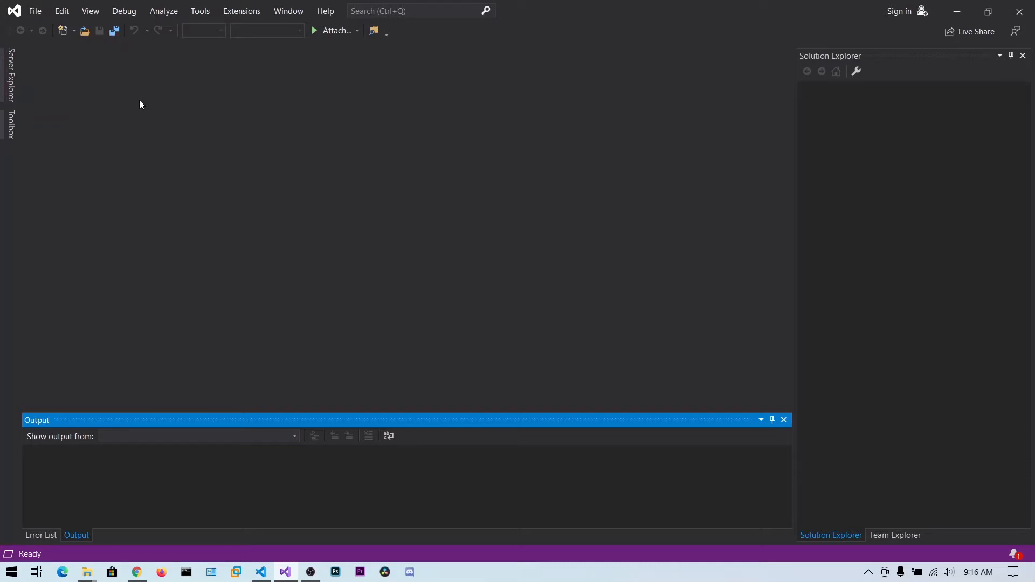
Start a new project based on the C++ Empty Project template
left_click(33, 14)
mouse_move(54, 26)
left_click(302, 29)
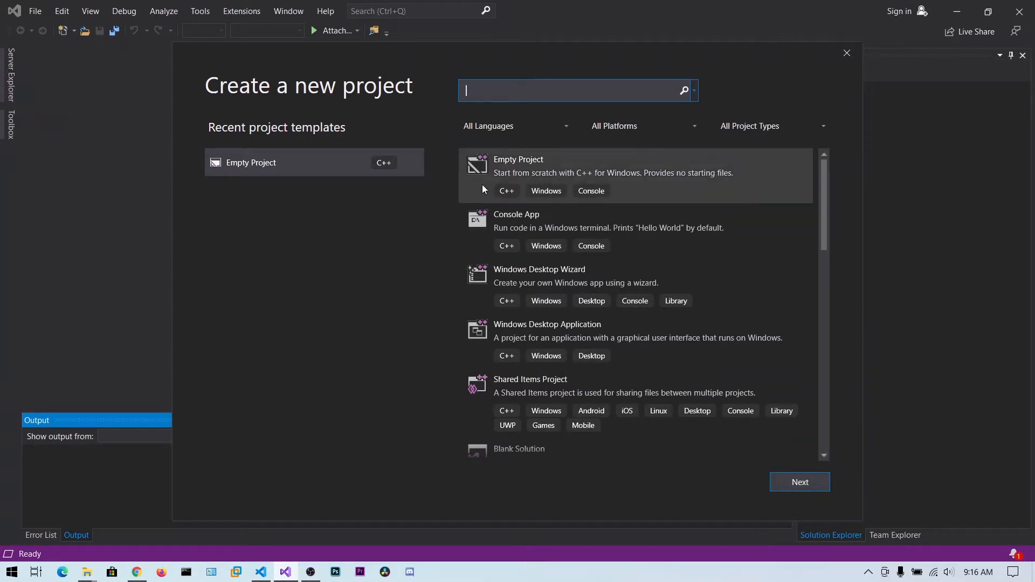
left_click(528, 167)
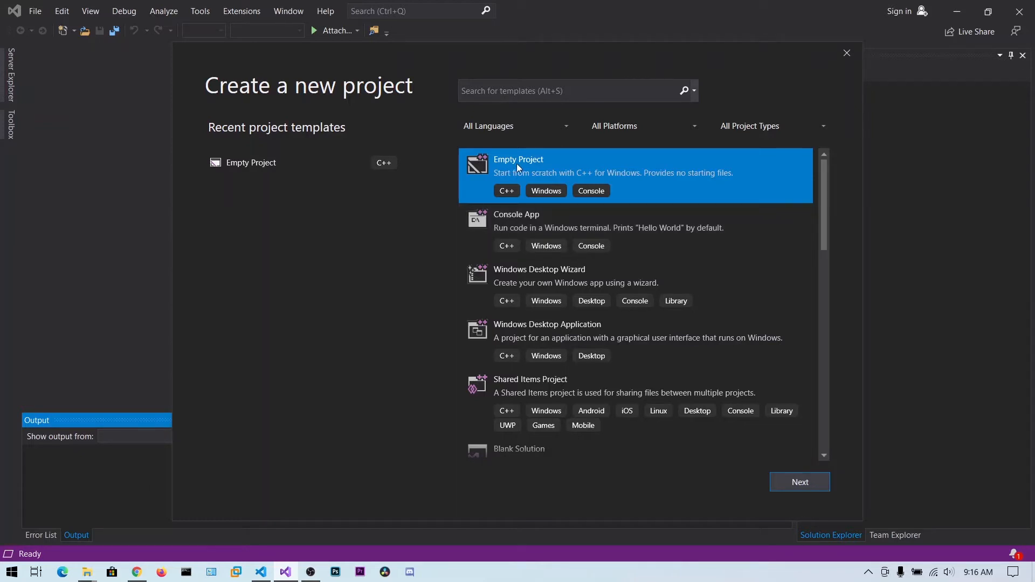
left_click(799, 481)
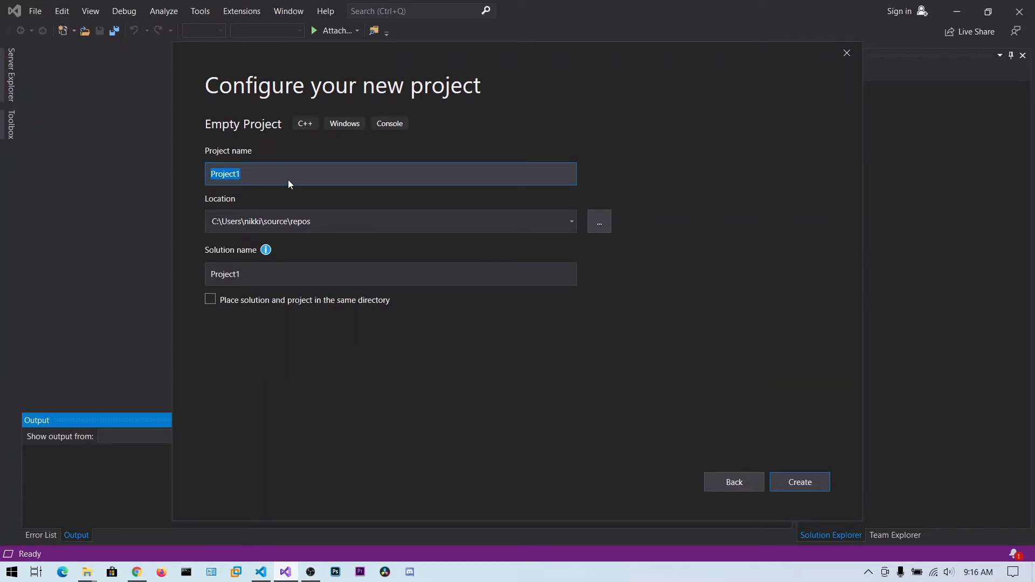
Name the new project HelloWorld_asm and create it in the default location
type("HelloWorld_")
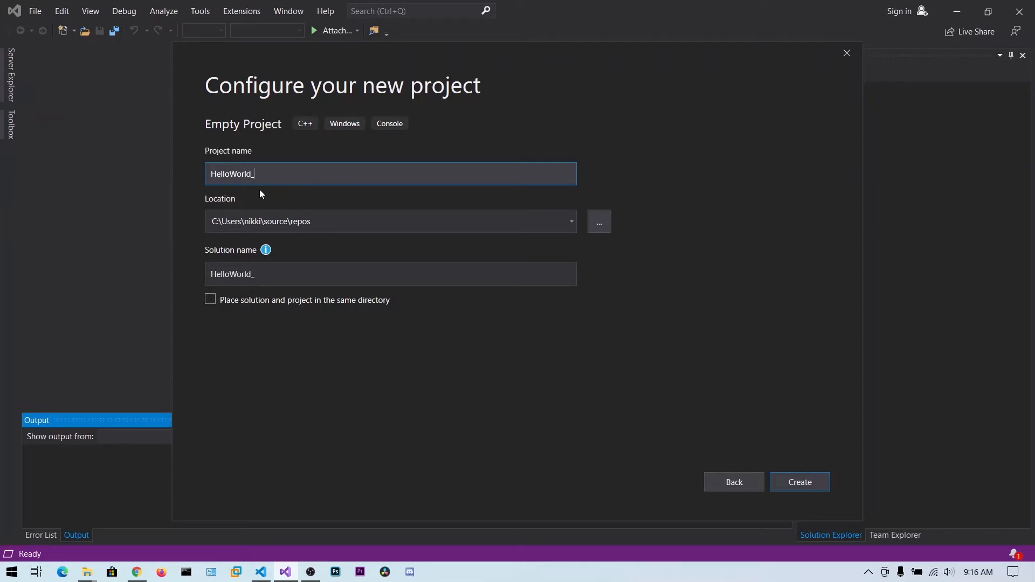
type("asm")
left_click_drag(287, 180, 186, 170)
left_click(300, 168)
left_click(797, 485)
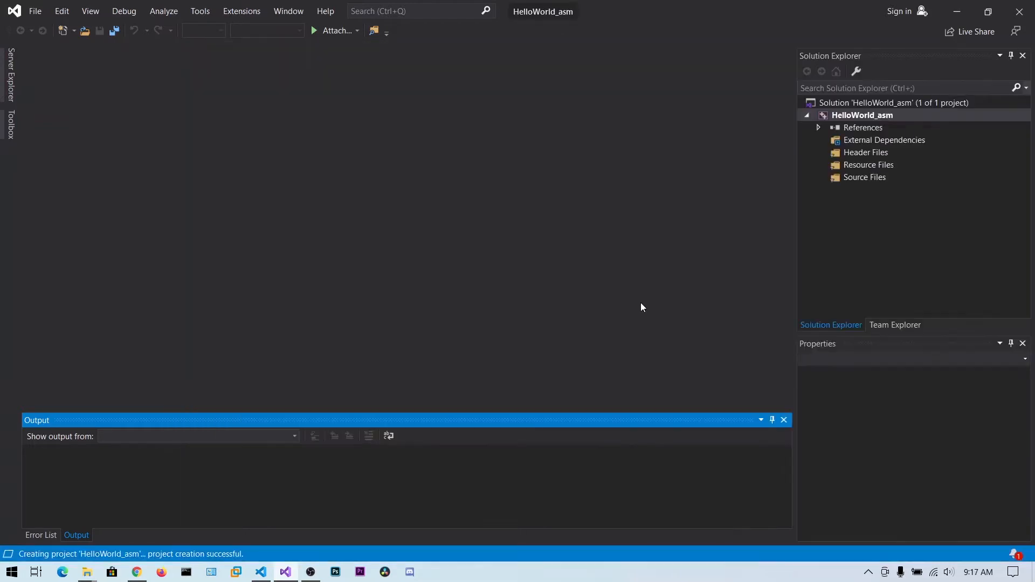
left_click(863, 162)
left_click(865, 155)
left_click(870, 168)
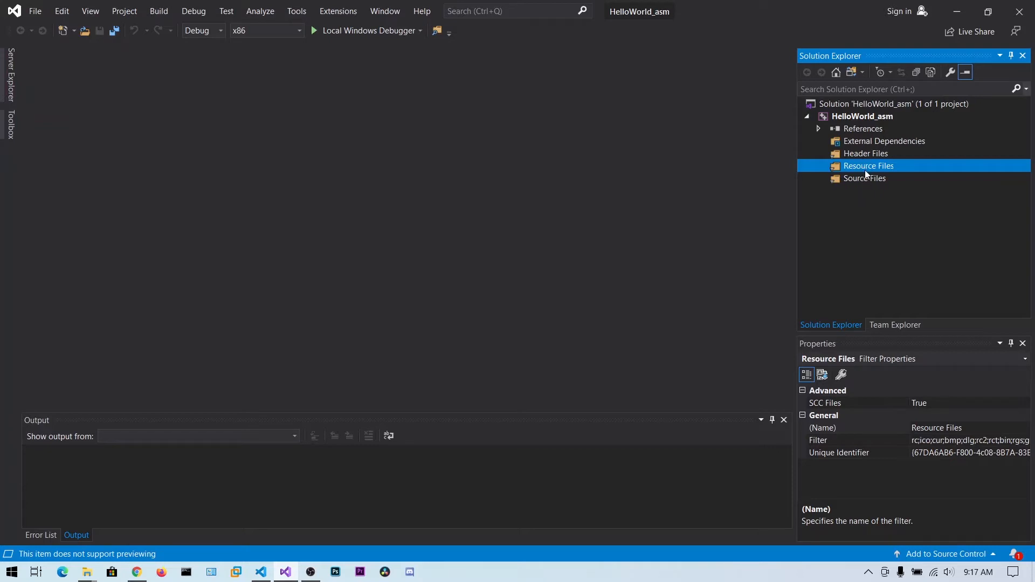
left_click(869, 180)
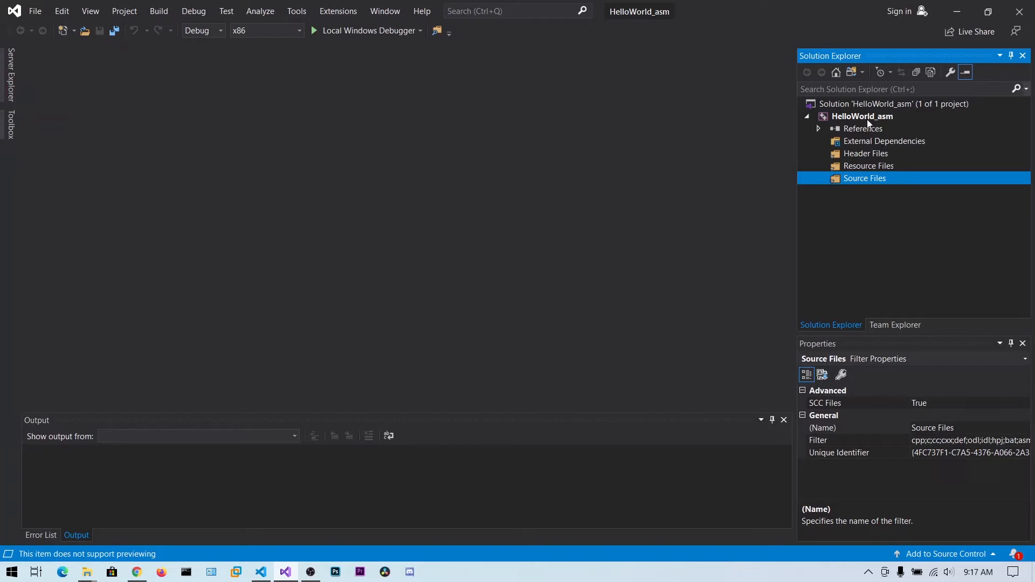
Enable the masm(.targets, .props) build customization for the HelloWorld_asm project
left_click(848, 117)
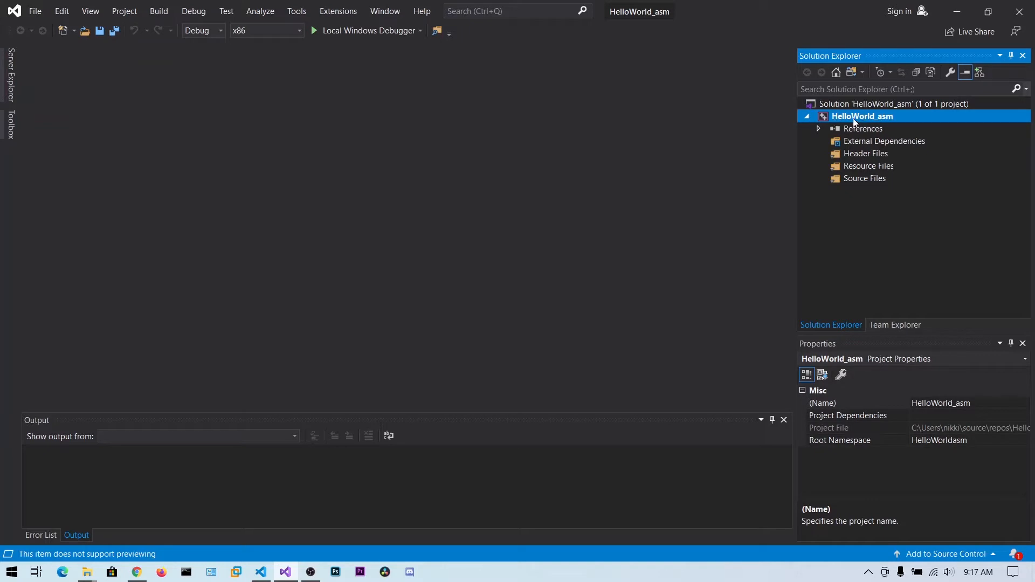
right_click(853, 117)
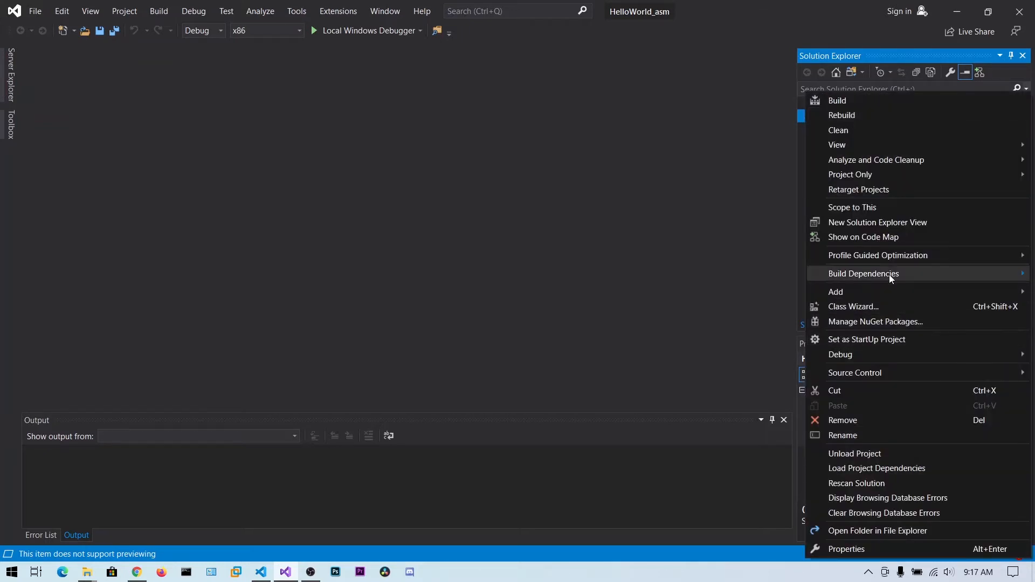
mouse_move(875, 272)
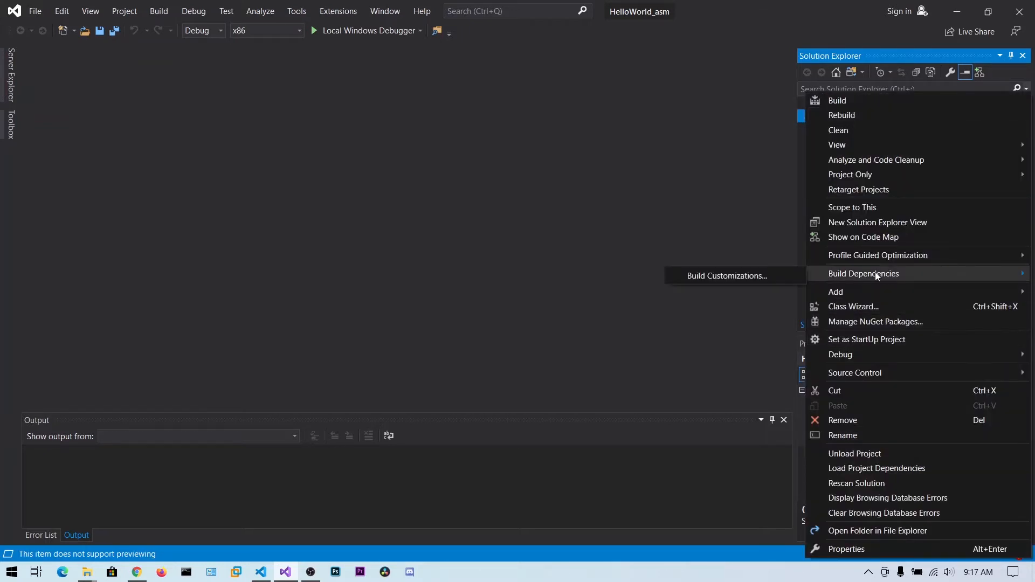
left_click(788, 273)
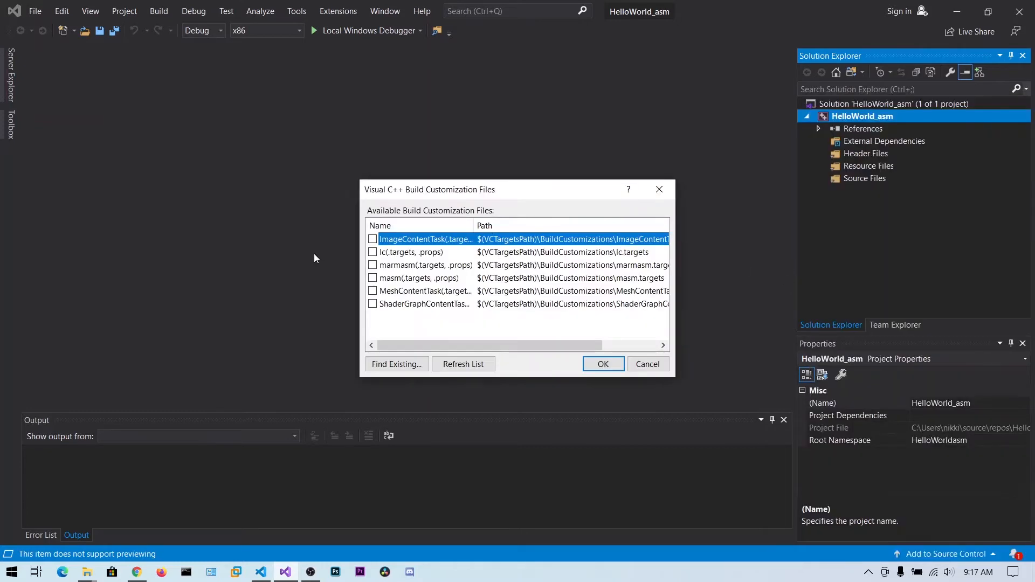
left_click(372, 278)
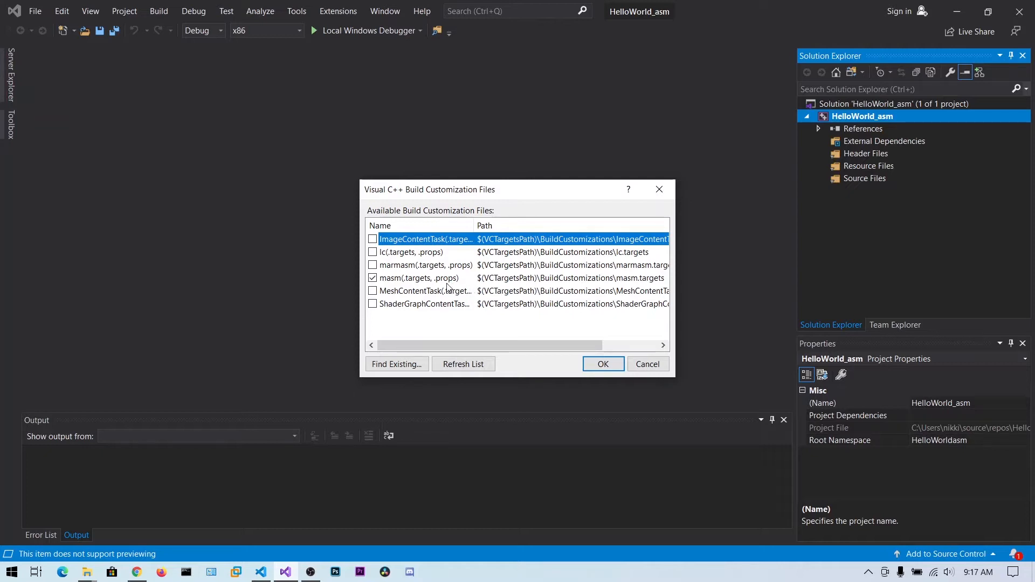
left_click(604, 364)
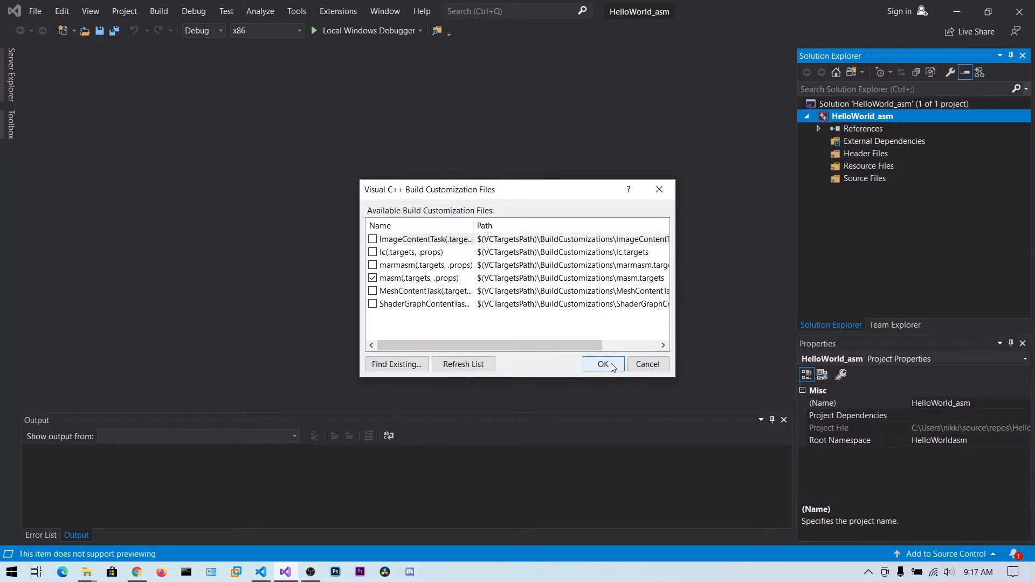
Add a new item named hello_world.asm to the project's Source Files
left_click(858, 184)
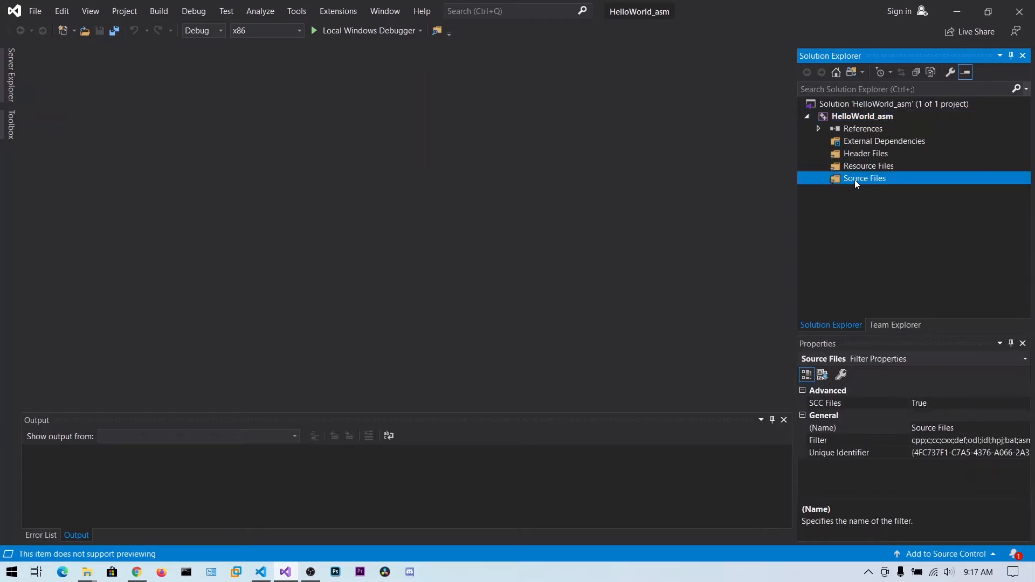
right_click(855, 181)
mouse_move(849, 183)
left_click(802, 189)
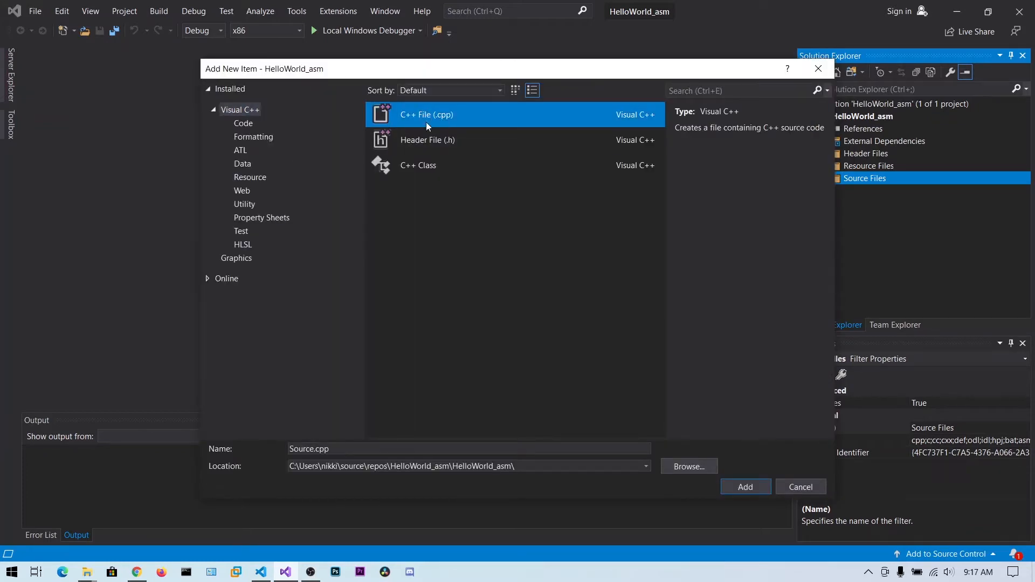
left_click_drag(330, 449, 271, 451)
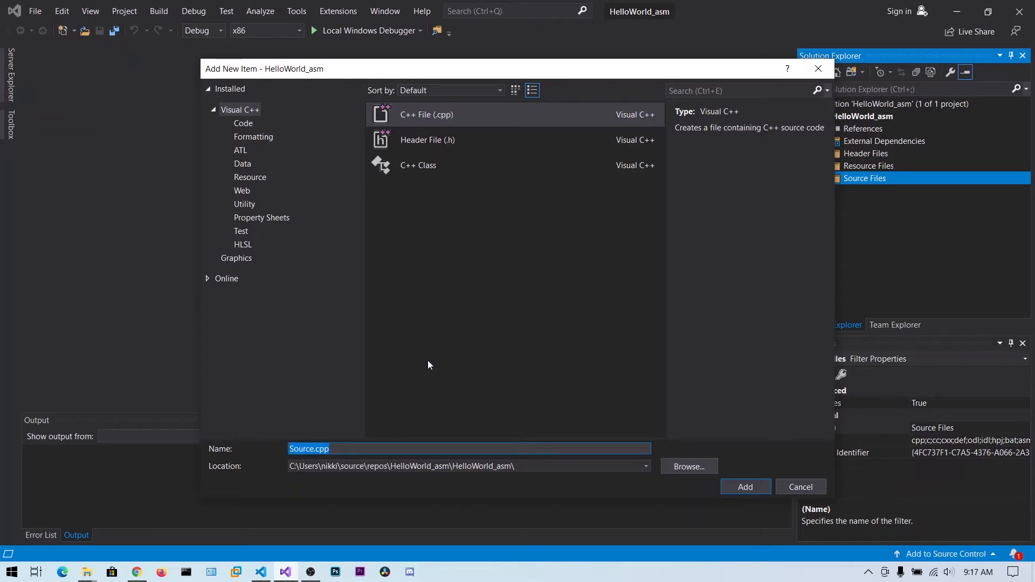
type("hello_world.asm")
left_click_drag(352, 447, 331, 448)
left_click(355, 447)
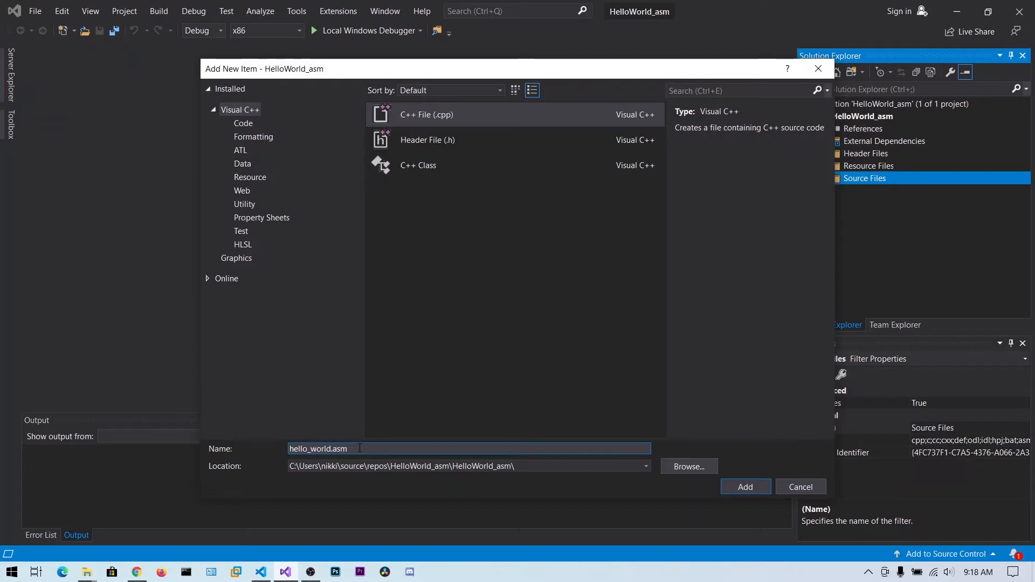
mouse_move(354, 448)
left_mouse_down()
mouse_move(328, 449)
mouse_move(351, 448)
left_mouse_up()
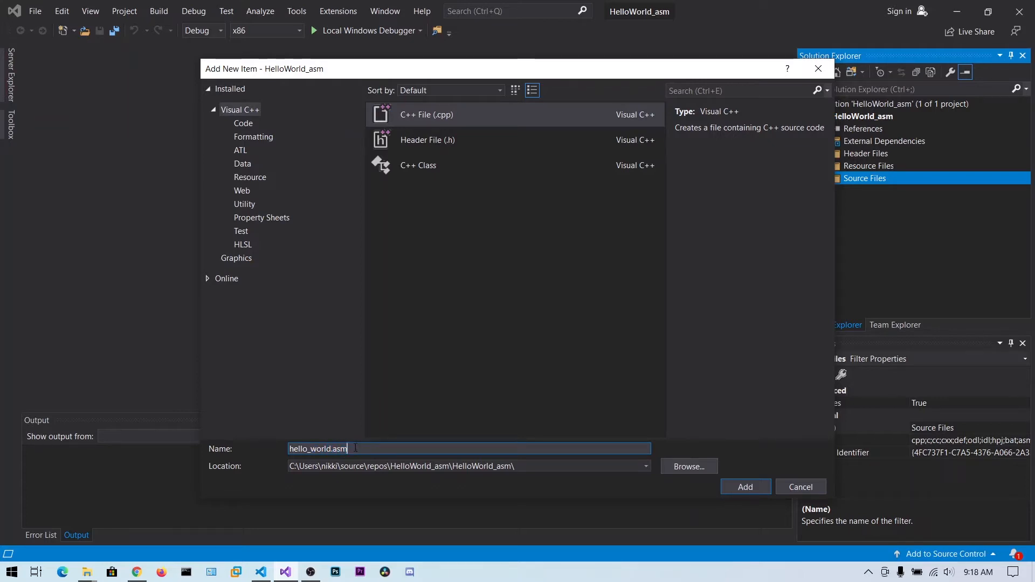
left_click(744, 486)
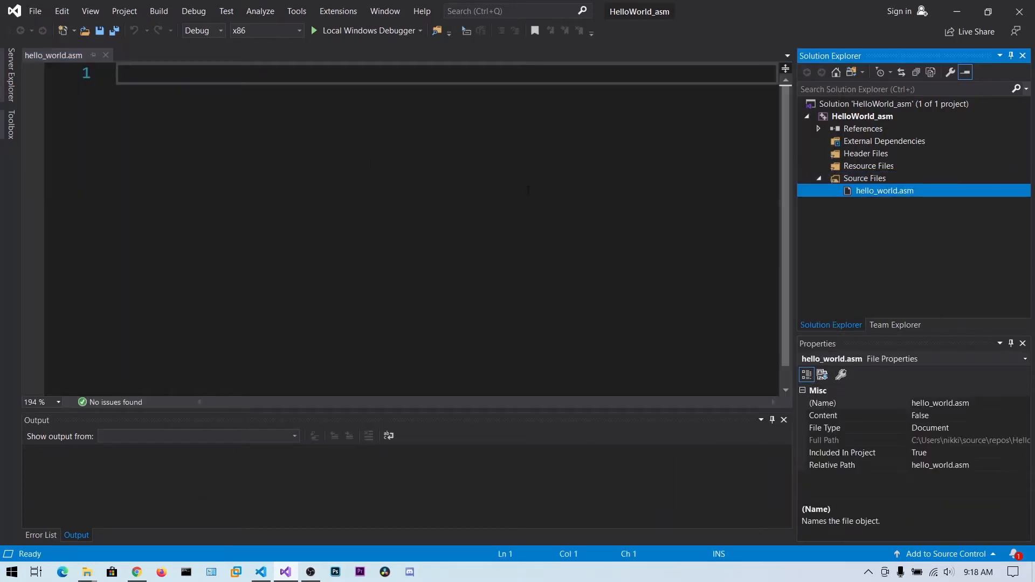
Insert two blank lines in hello_world.asm and place the cursor on line 2
left_click(213, 95)
key("Return")
key("Return")
key("Up")
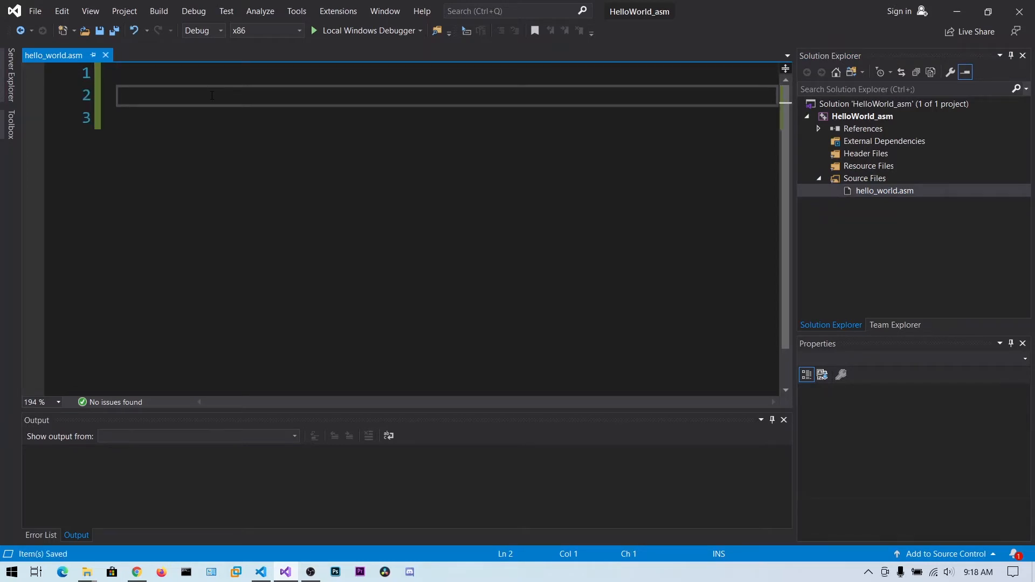
Switch to Visual Studio Code and review the assembly source in hello world.asm from start to end
key("alt+Tab")
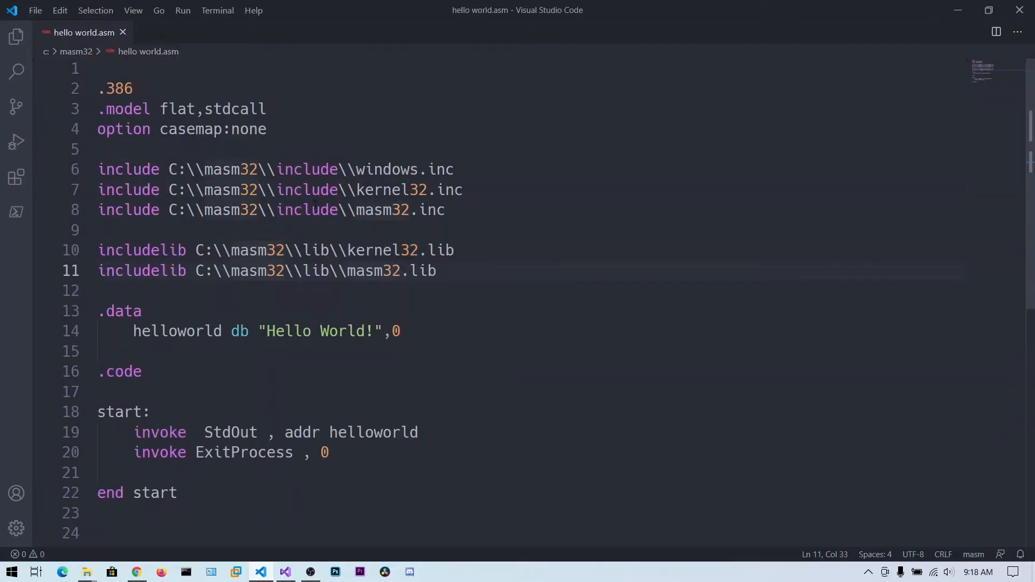
scroll(244, 187, "down", 2)
scroll(244, 187, "up", 2)
left_click_drag(134, 87, 106, 88)
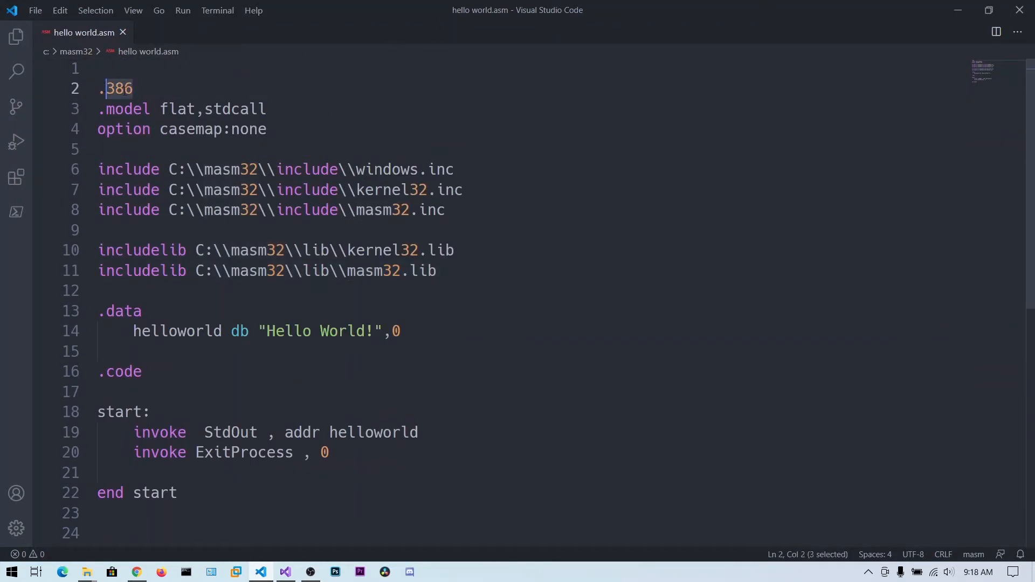
left_click(162, 154)
scroll(333, 267, "down", 3)
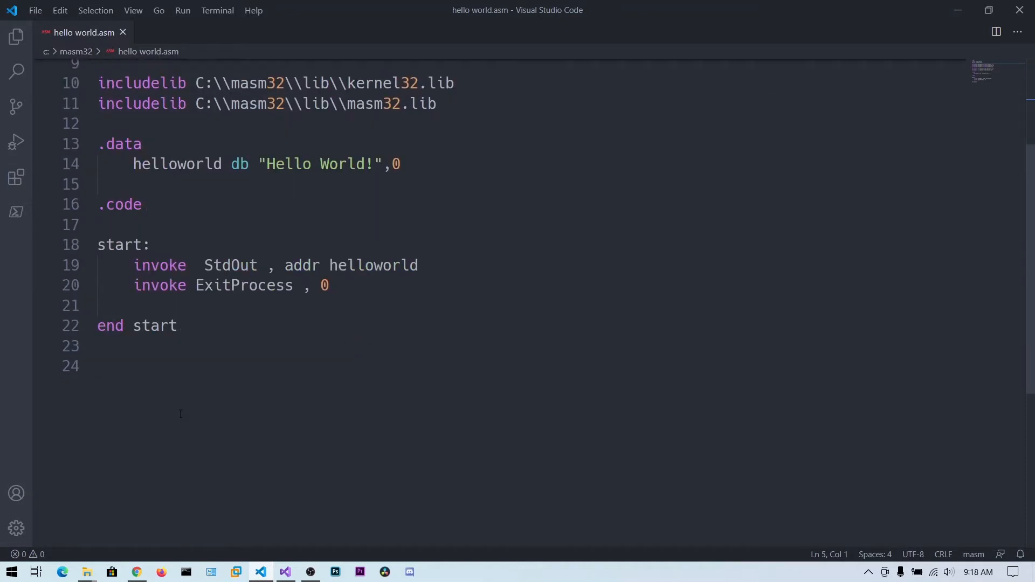
scroll(236, 363, "up", 3)
scroll(215, 336, "down", 1)
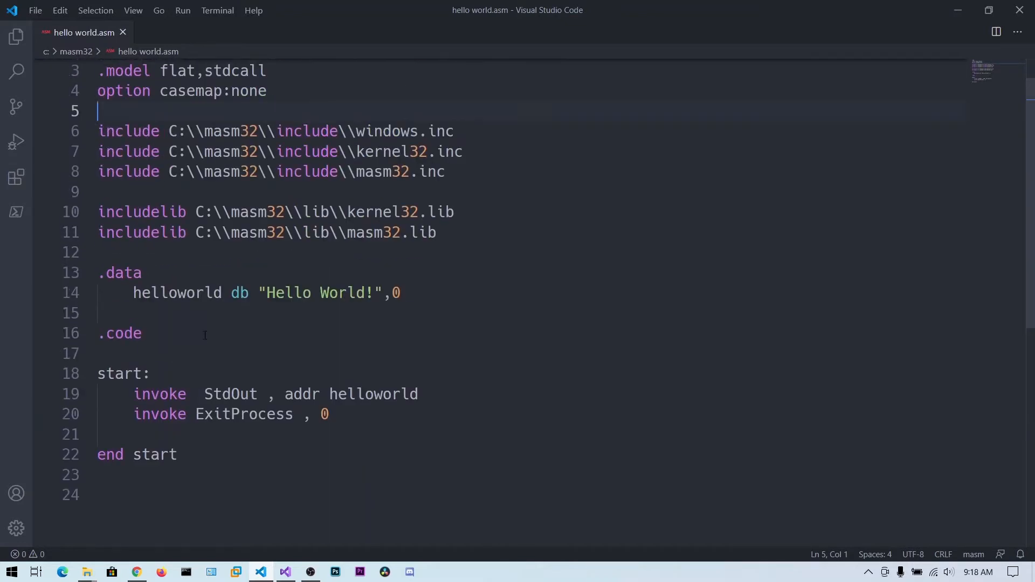
scroll(217, 357, "up", 1)
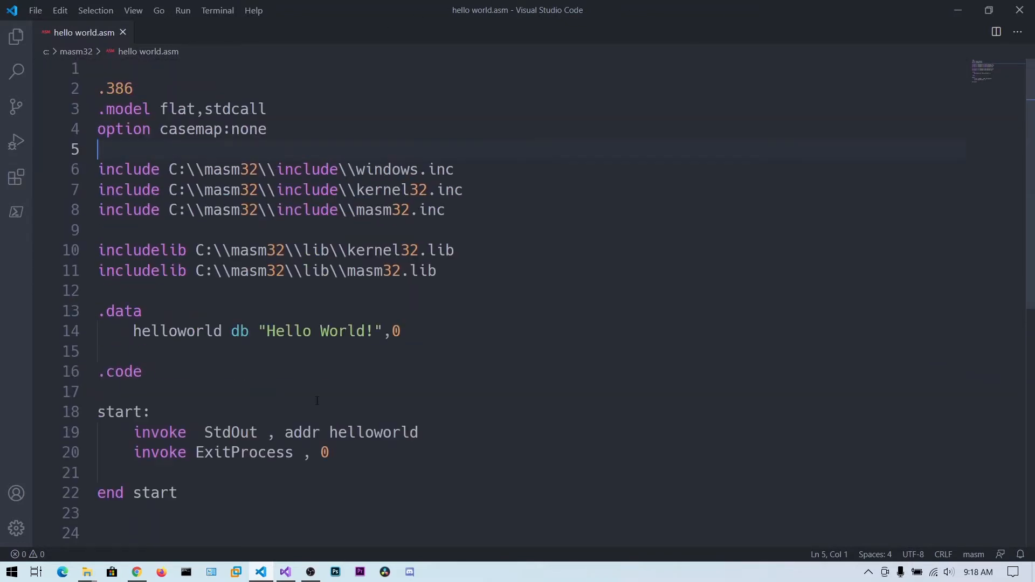
scroll(380, 427, "down", 2)
Copy all code from hello world.asm and paste it at line 2 of hello_world.asm in Visual Studio
left_click_drag(381, 427, 109, 75)
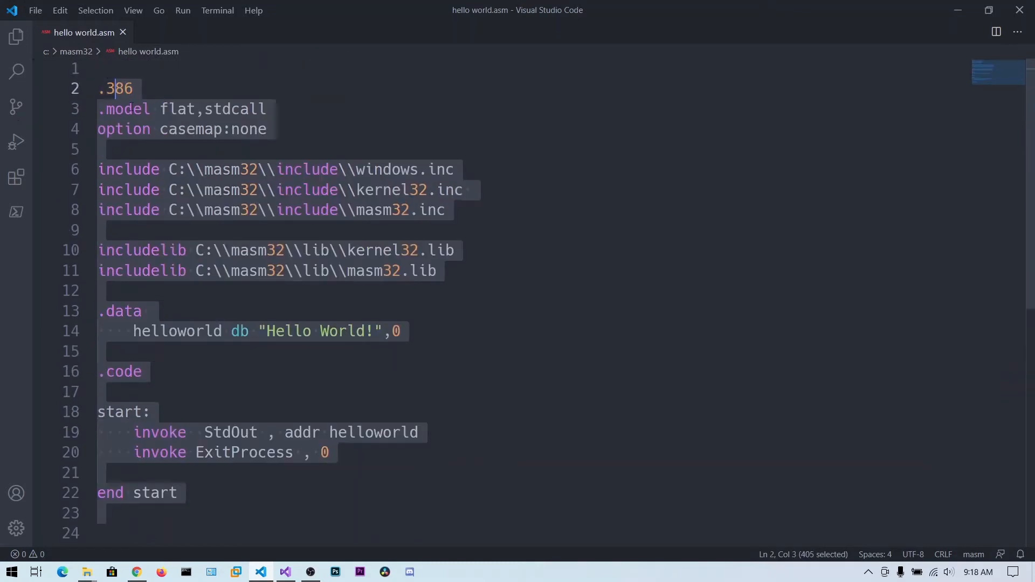
left_click(190, 70)
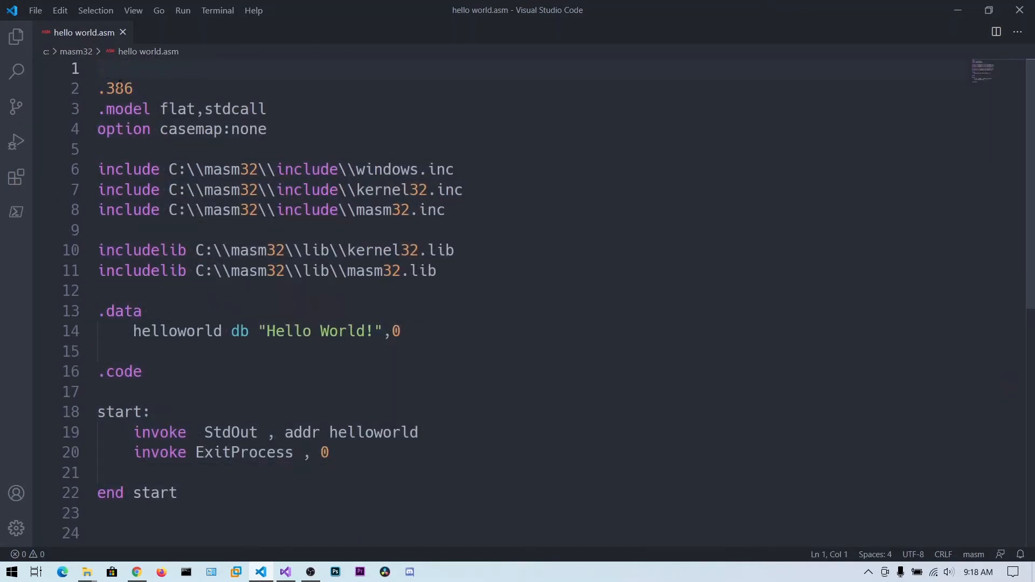
key("ctrl+a")
key("ctrl+c")
key("alt+Tab")
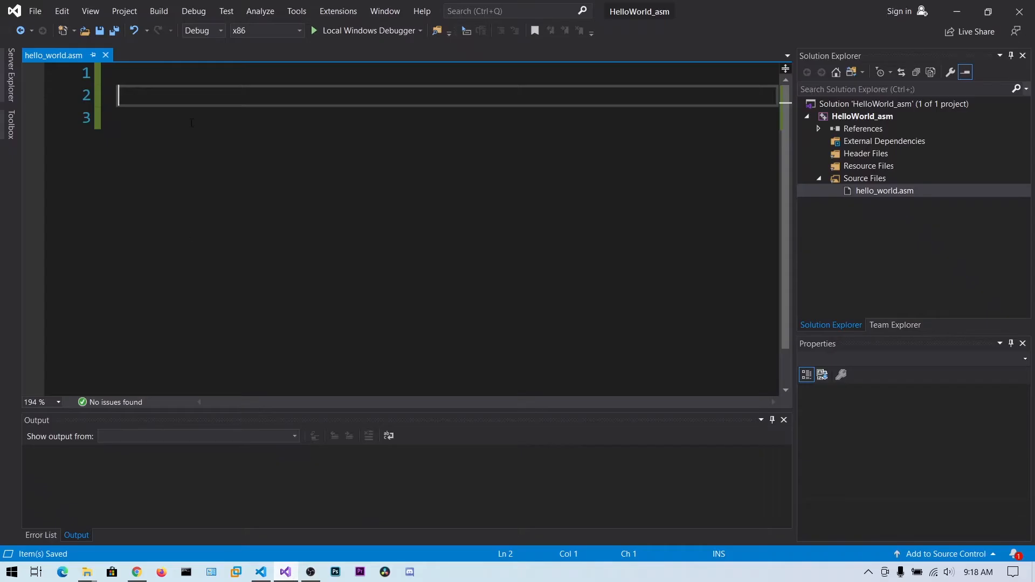
key("ctrl+v")
Run the program with the Local Windows Debugger and select the first line of the console output
scroll(222, 189, "up", 4)
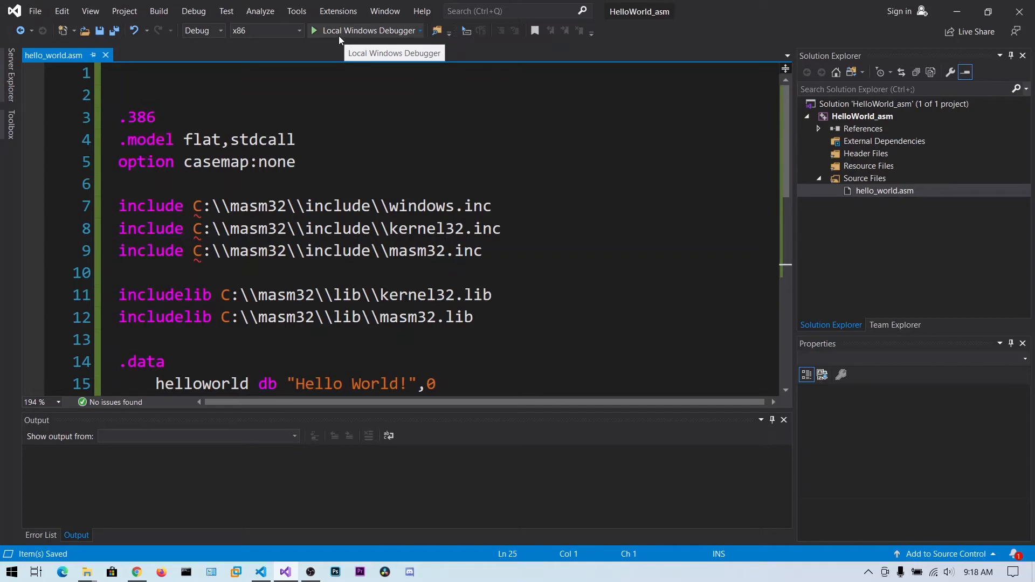
left_click(357, 31)
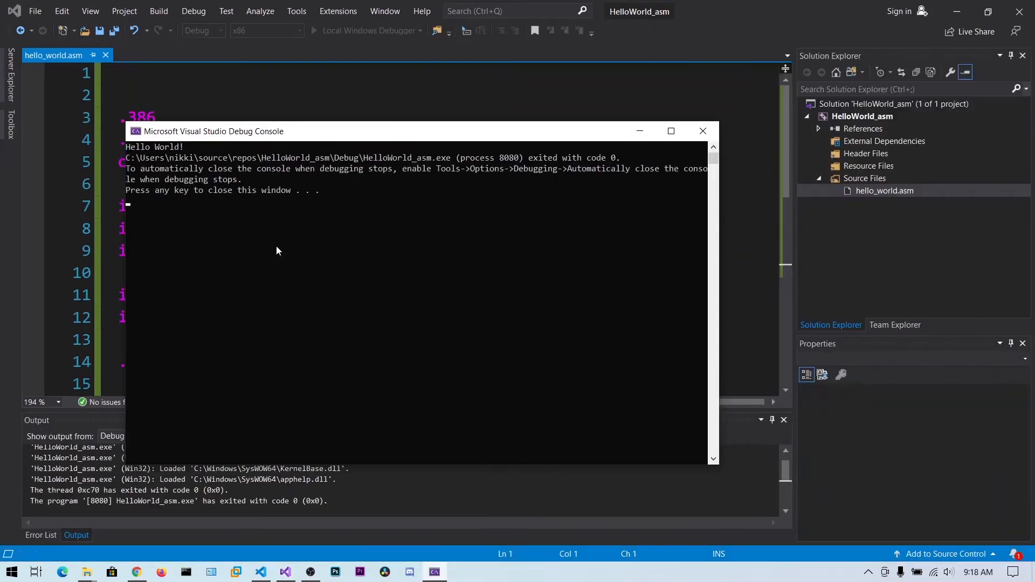
left_click_drag(192, 147, 125, 147)
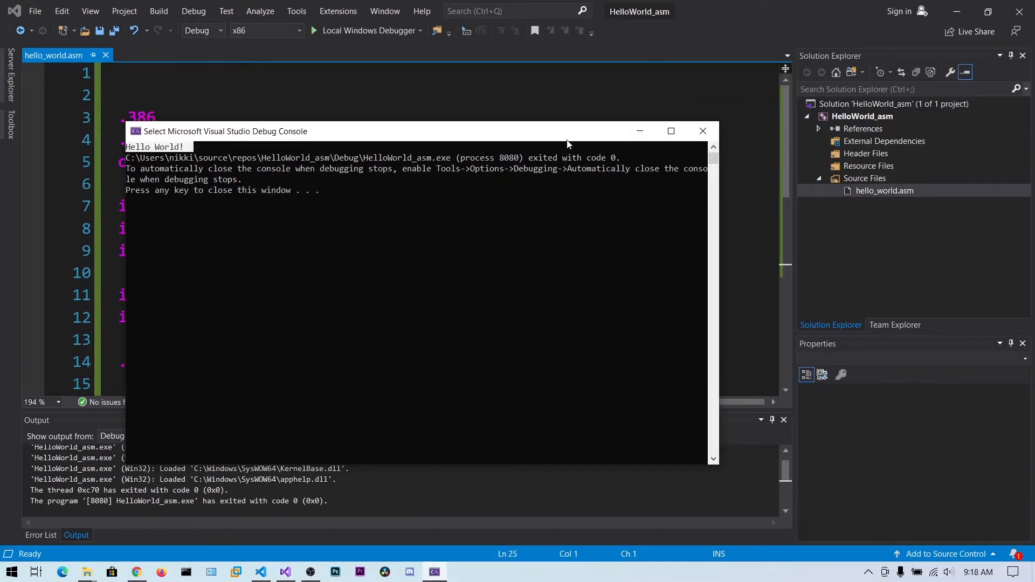
Close the debug console and examine the masm32 include and includelib paths in hello_world.asm
left_click(701, 131)
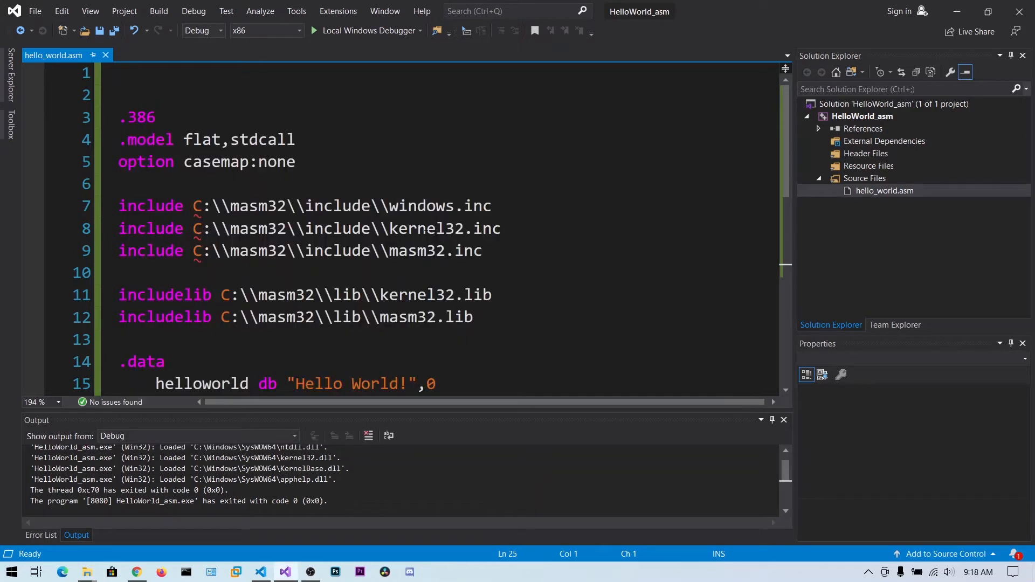
scroll(304, 207, "down", 2)
scroll(304, 207, "up", 2)
scroll(304, 207, "down", 1)
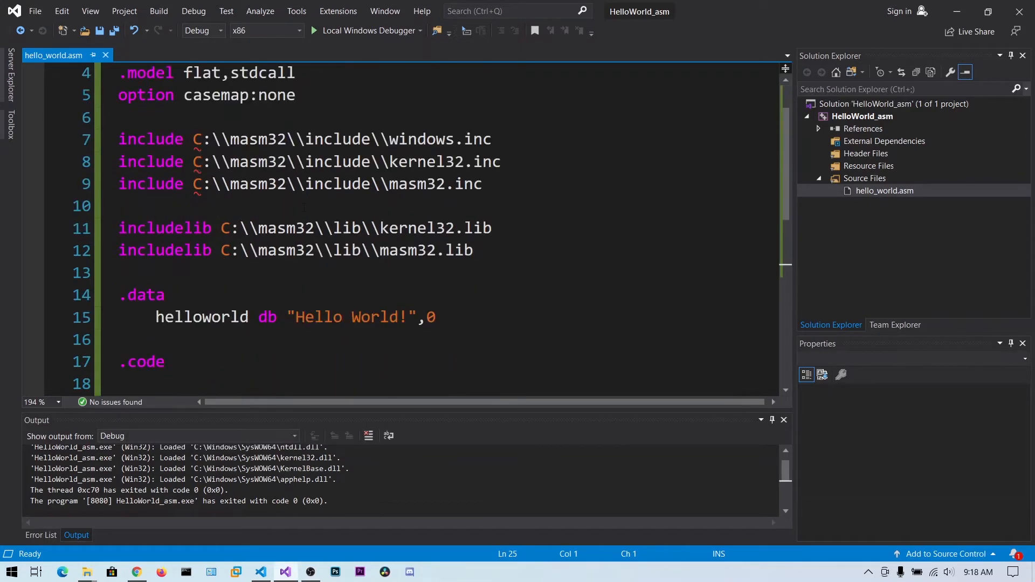
left_click_drag(196, 139, 380, 140)
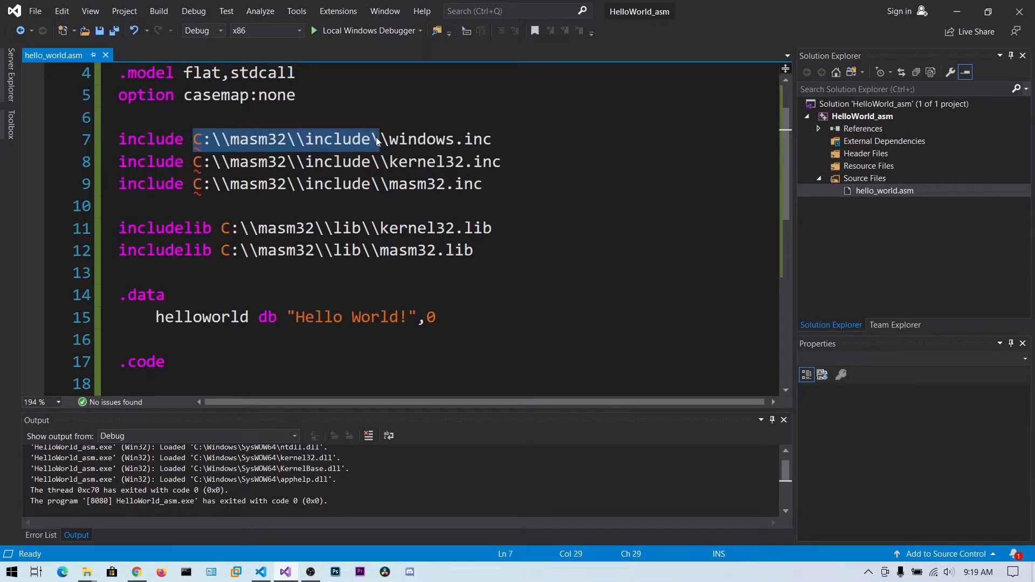
left_click(617, 163)
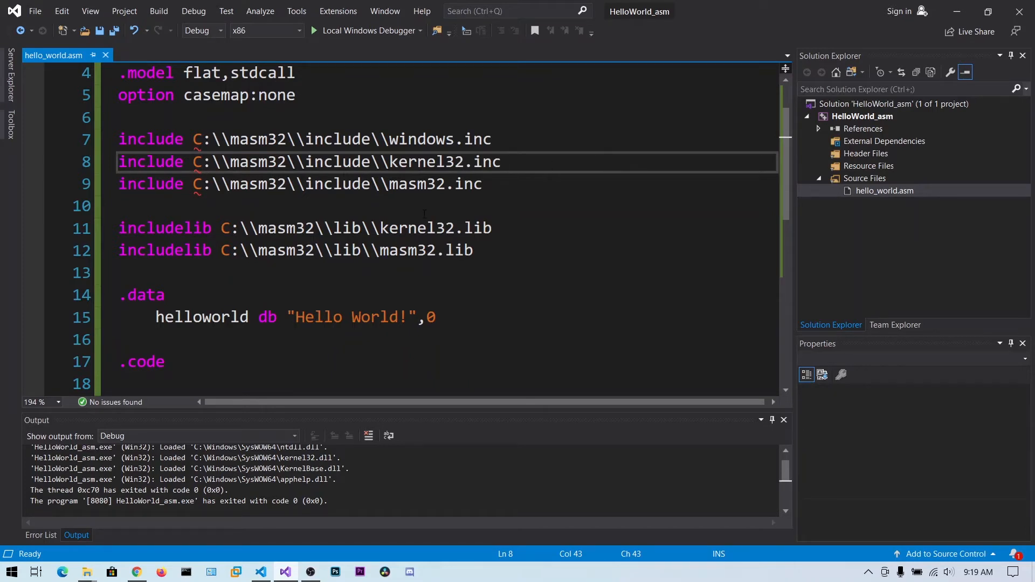
left_click(424, 206)
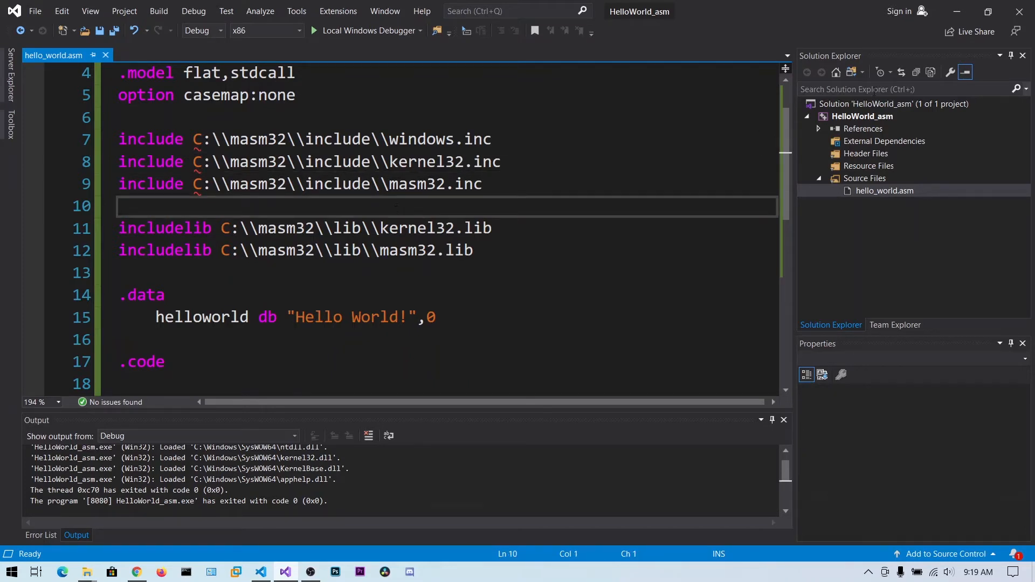
Switch to File Explorer, open the C:\masm32\lib folder and copy its path
mouse_move(97, 577)
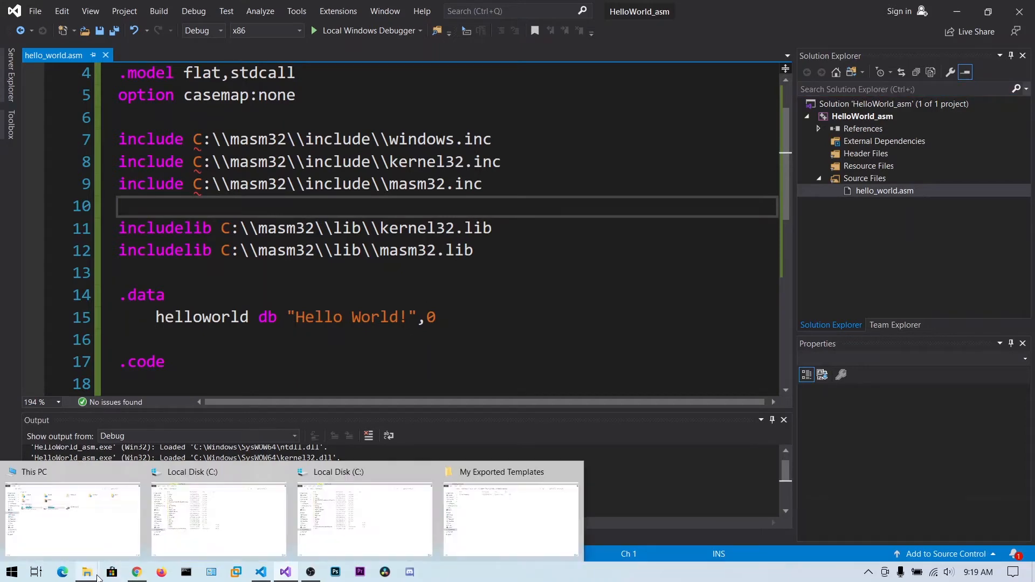
left_click(218, 506)
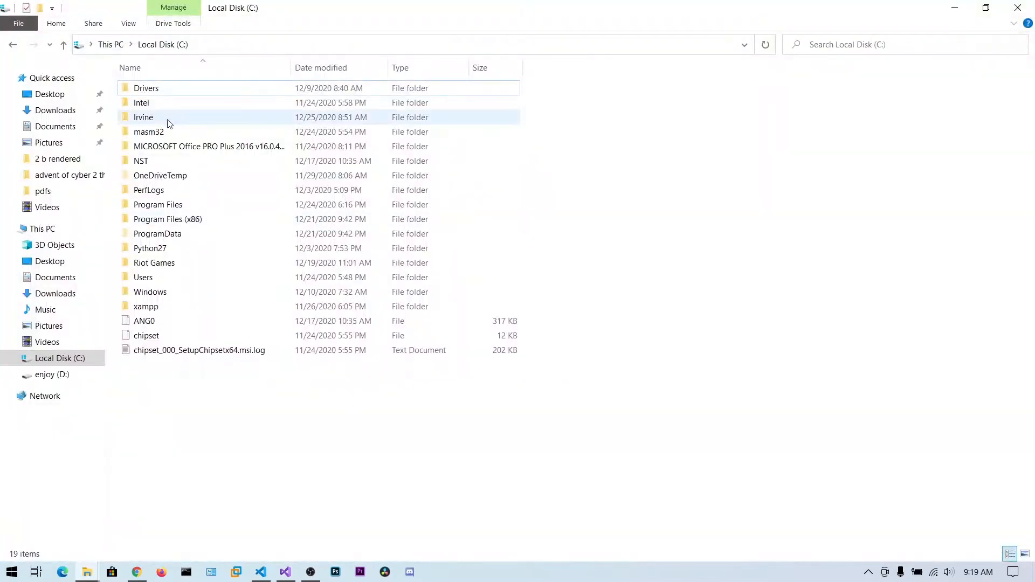
double_click(149, 132)
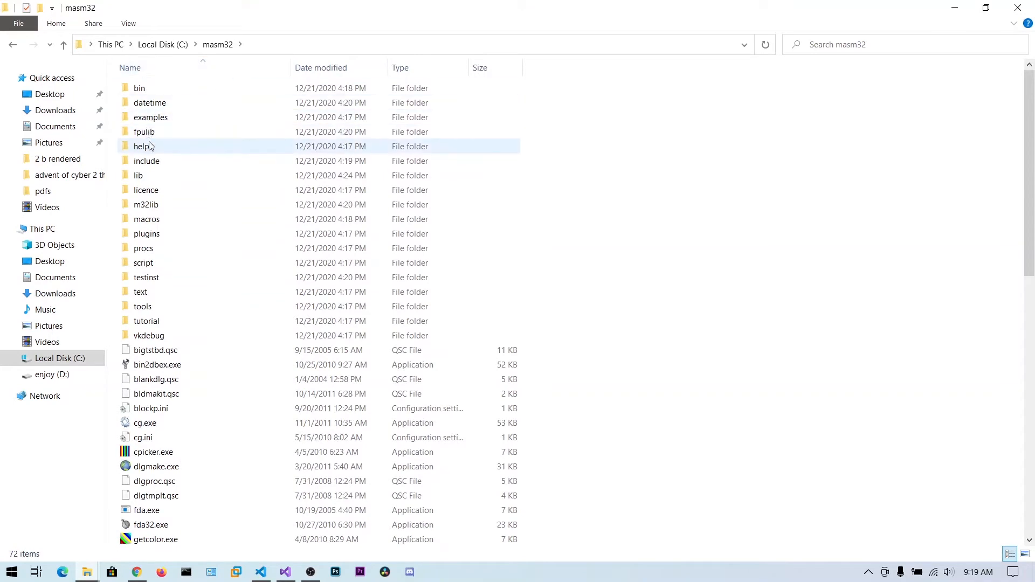
double_click(143, 176)
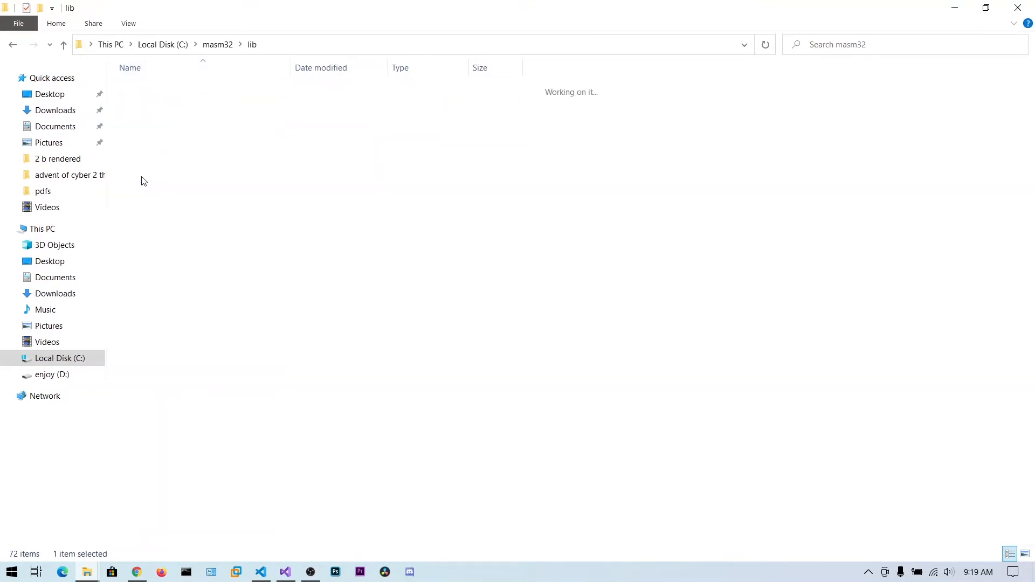
left_click(295, 47)
right_click(126, 43)
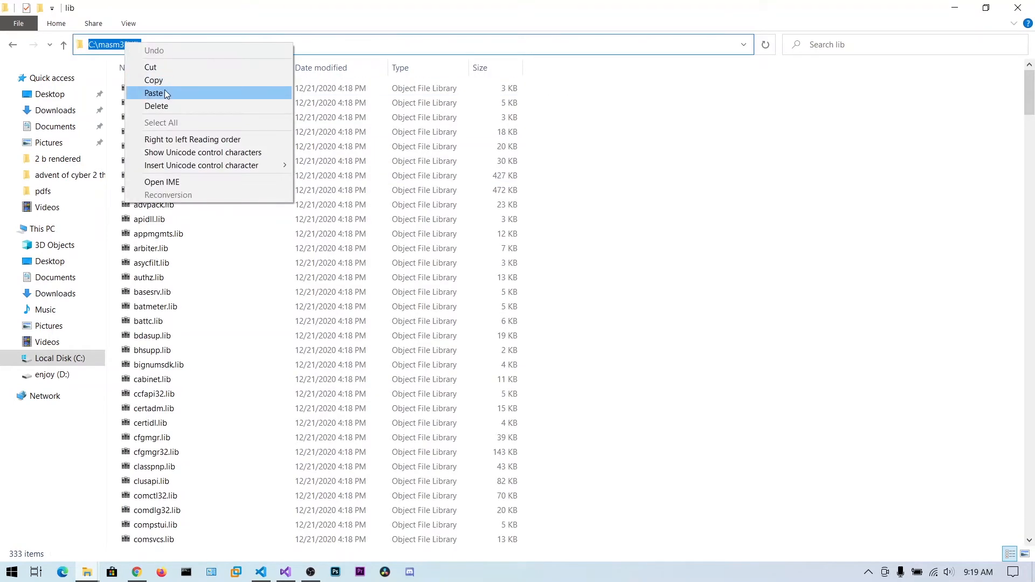
left_click(165, 77)
left_click(955, 7)
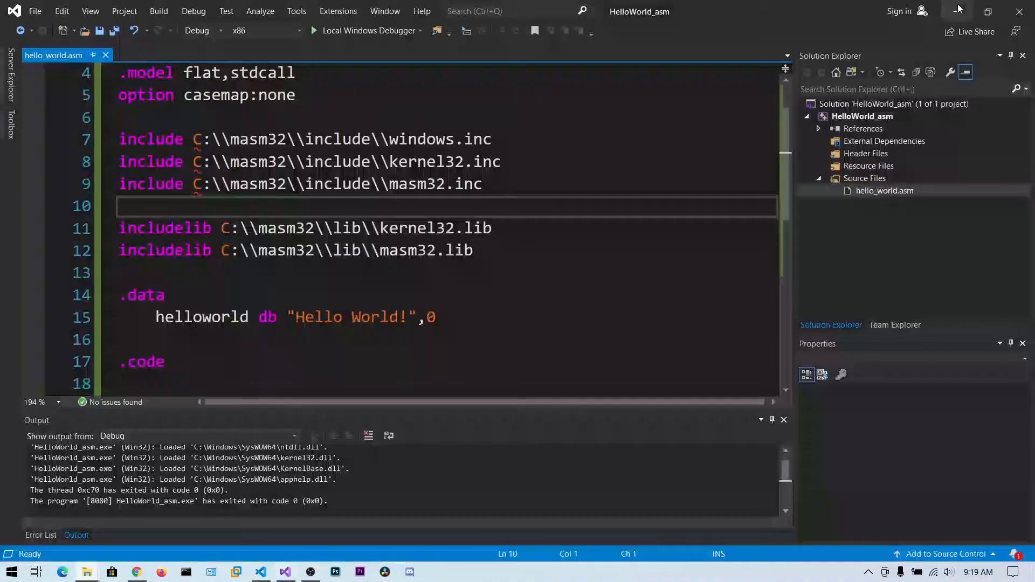
Open the HelloWorld_asm project properties and paste C:\masm32\lib into the linker's Additional Library Directories
left_click(865, 121)
right_click(852, 117)
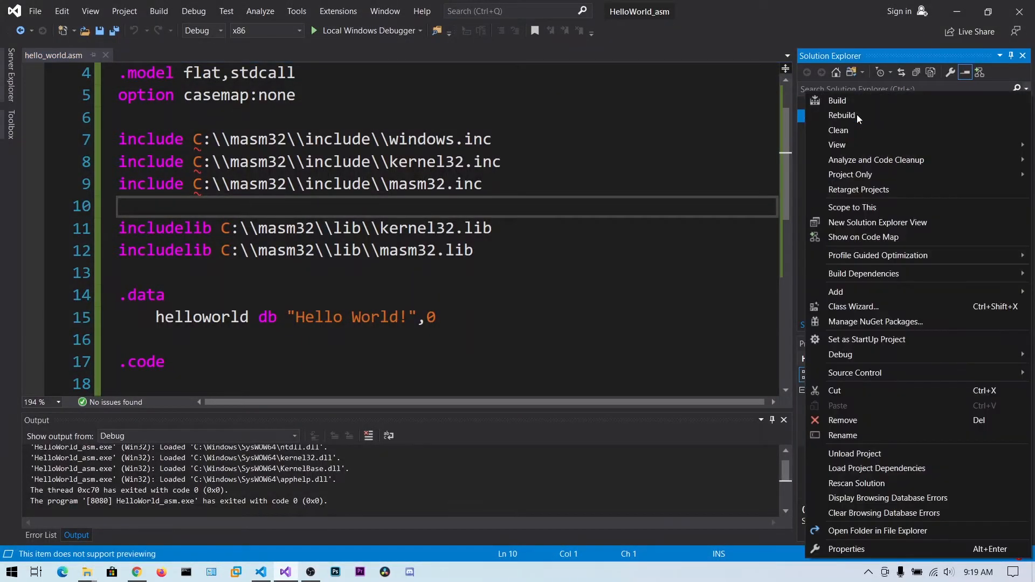
left_click(873, 550)
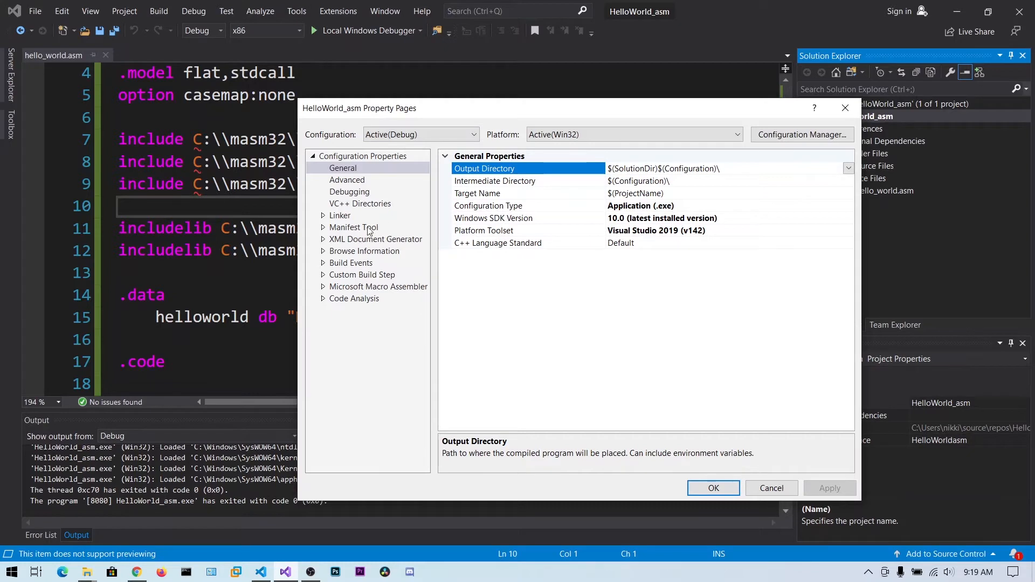
left_click(332, 216)
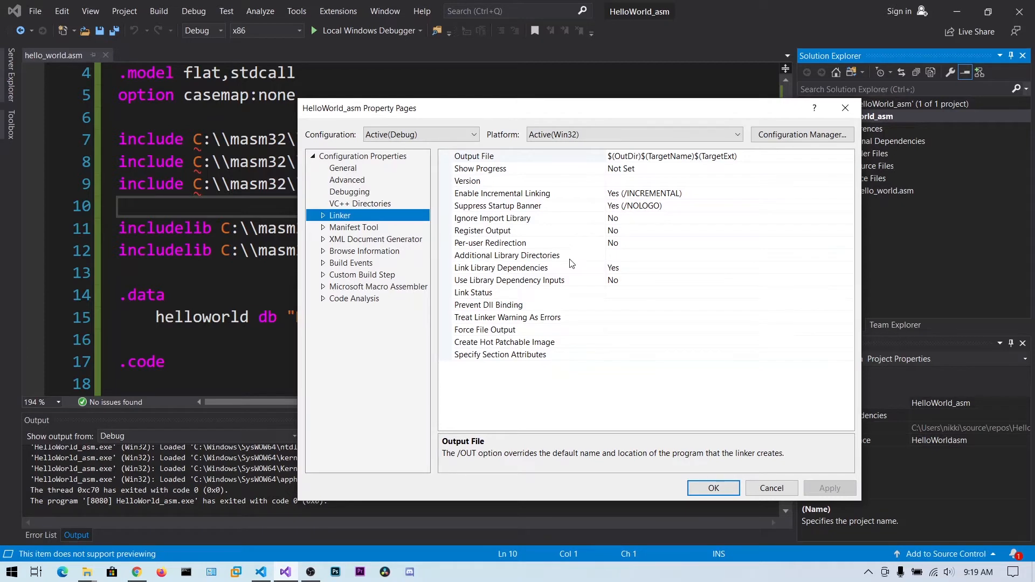
left_click(623, 256)
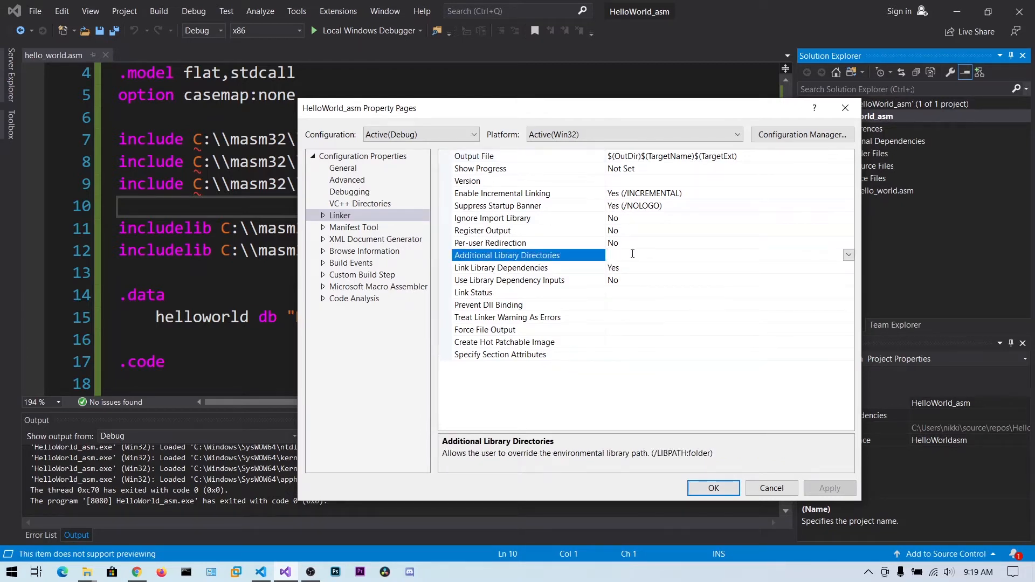
key("ctrl+v")
Switch to Chrome, search for asmirvine and open the Assembly Language for x86 Processors website
left_click(136, 571)
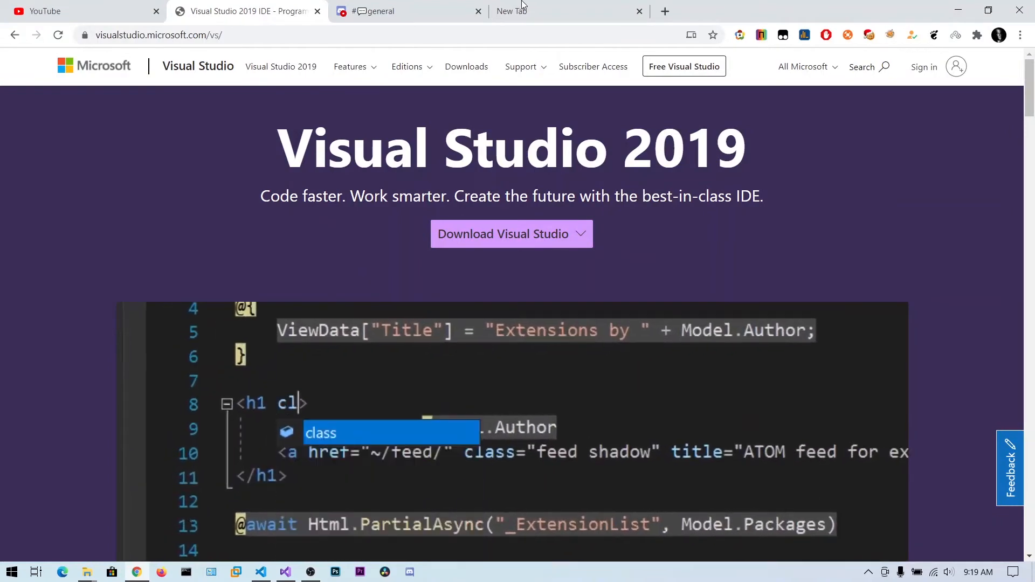
left_click_drag(509, 9, 420, 5)
left_click(385, 33)
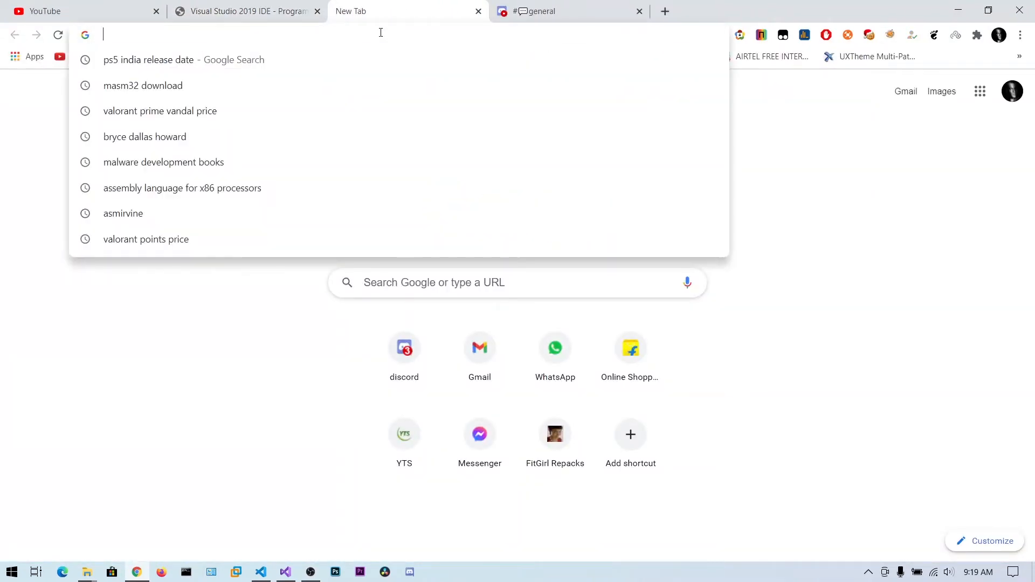
type("asmir")
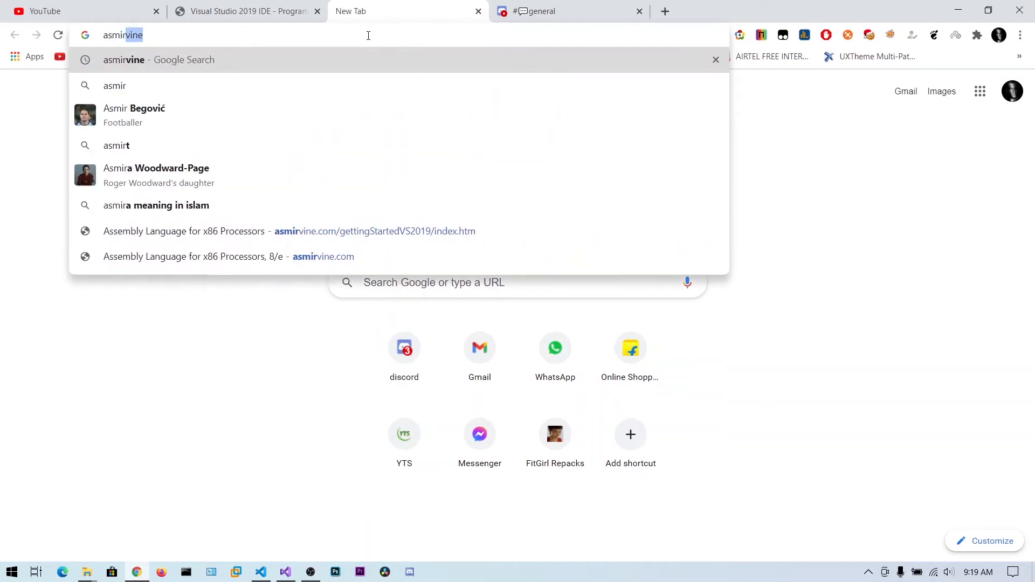
key("Return")
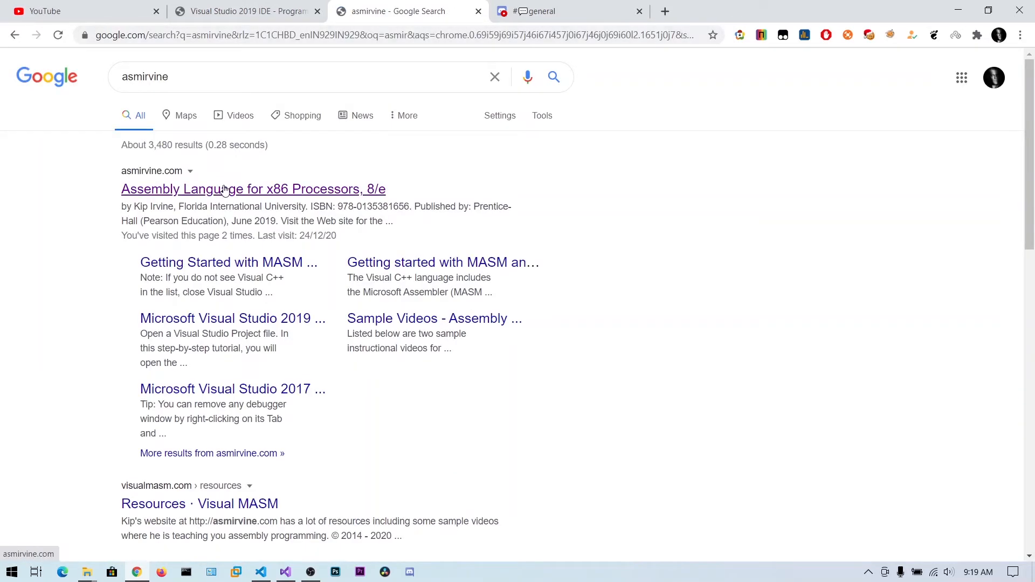
left_click(187, 188)
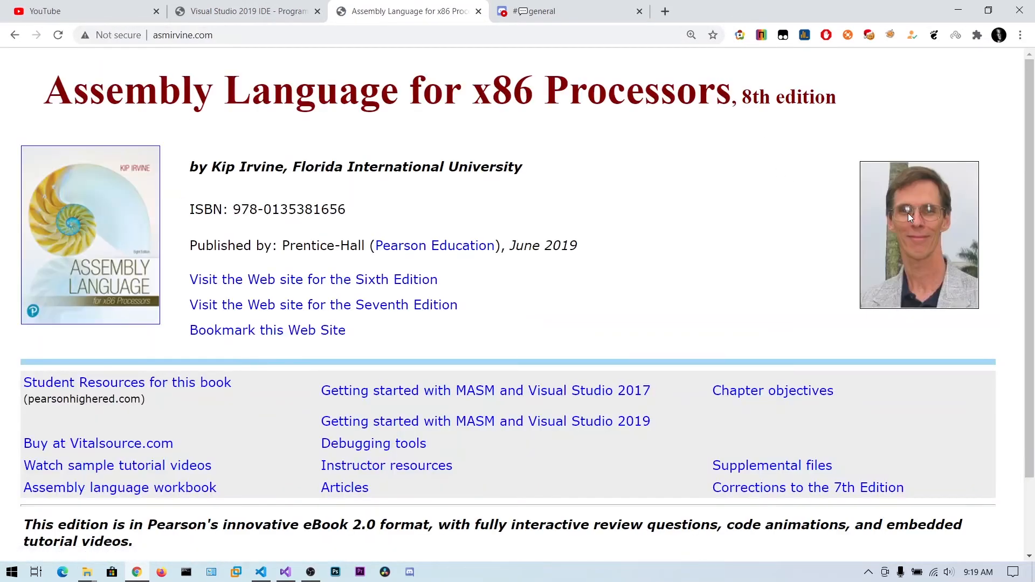
Open the site's Getting started with MASM and Visual Studio 2019 page
left_click_drag(223, 89, 608, 89)
scroll(380, 279, "down", 2)
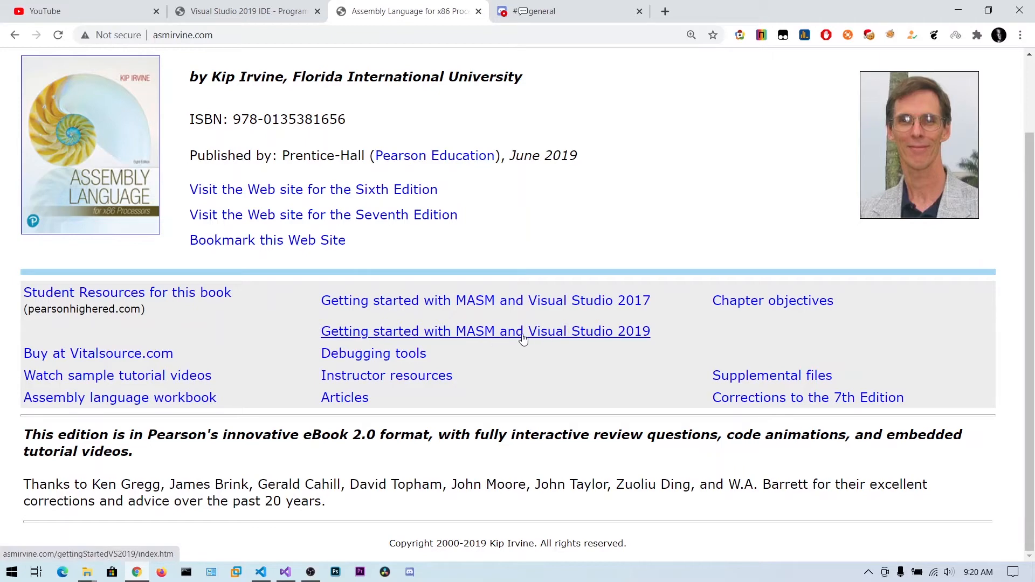
left_click(559, 335)
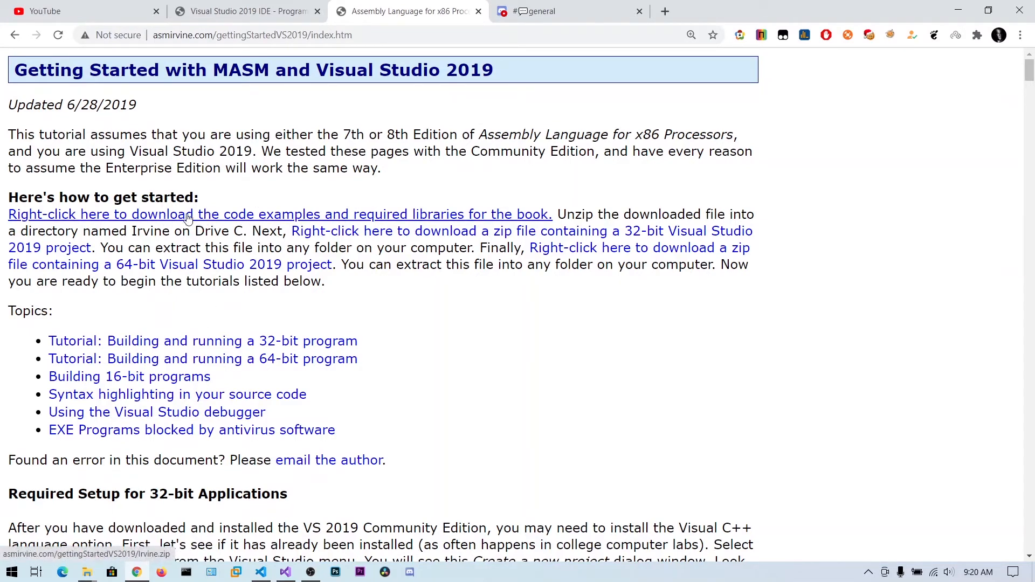
Switch to File Explorer, refresh drive C: and examine the library files in the Irvine folder
mouse_move(89, 574)
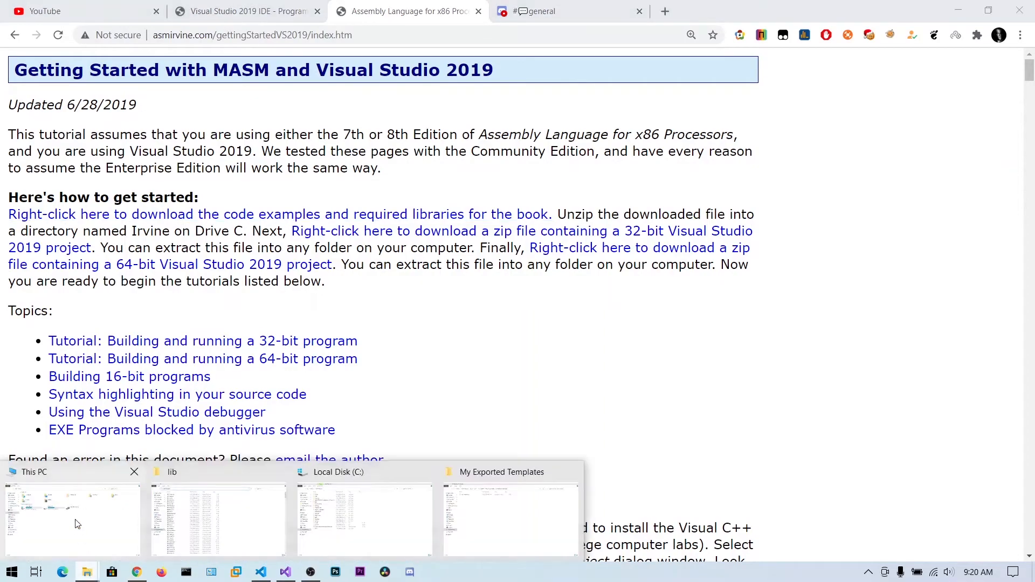
left_click(364, 520)
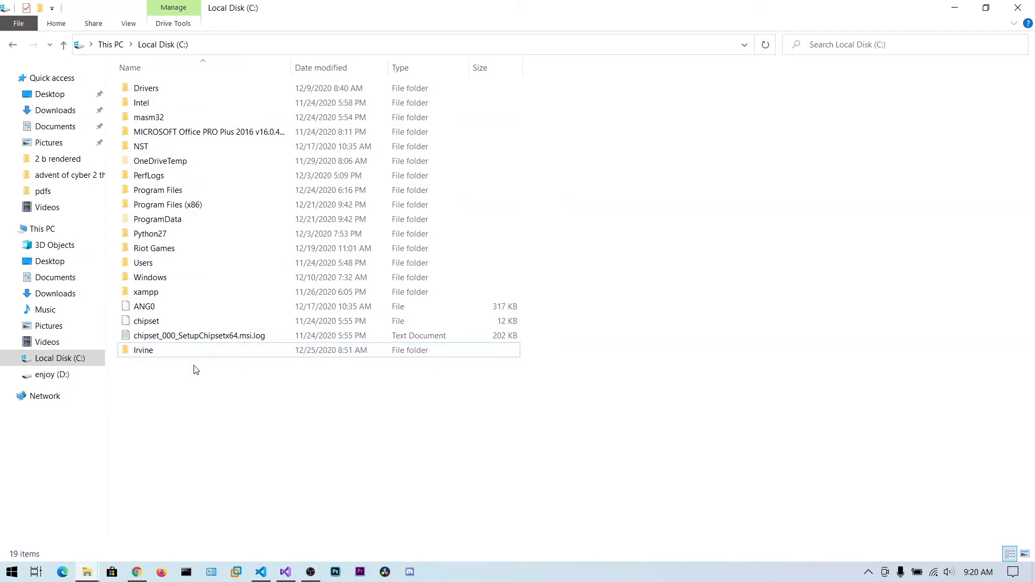
right_click(623, 179)
left_click(649, 235)
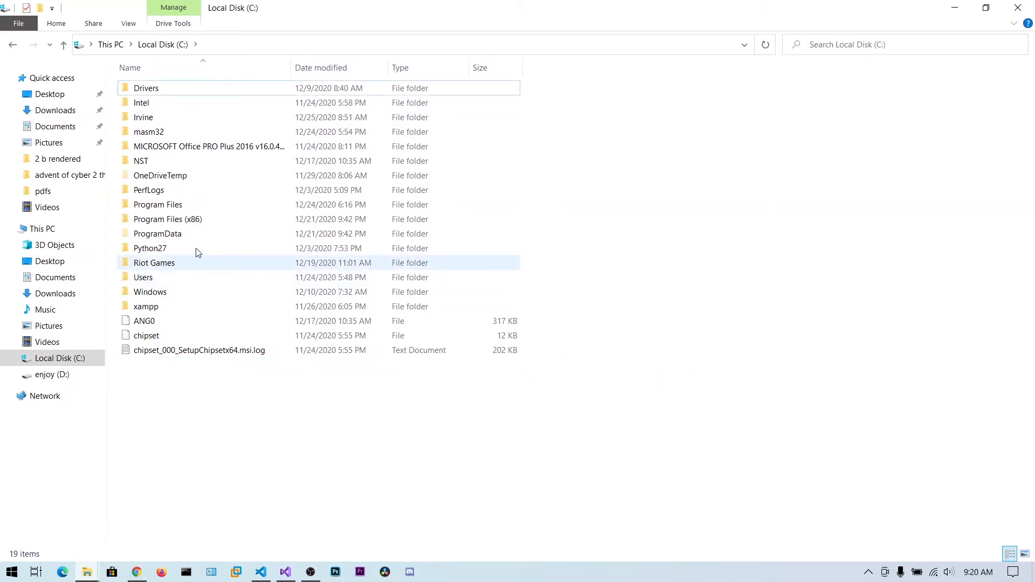
double_click(158, 122)
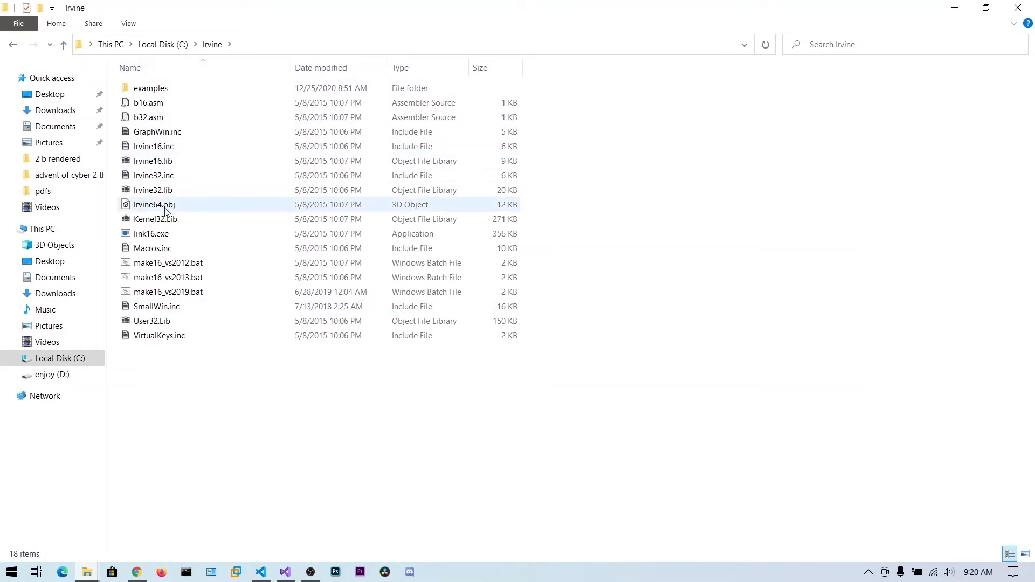
left_click(170, 195)
left_click(172, 218)
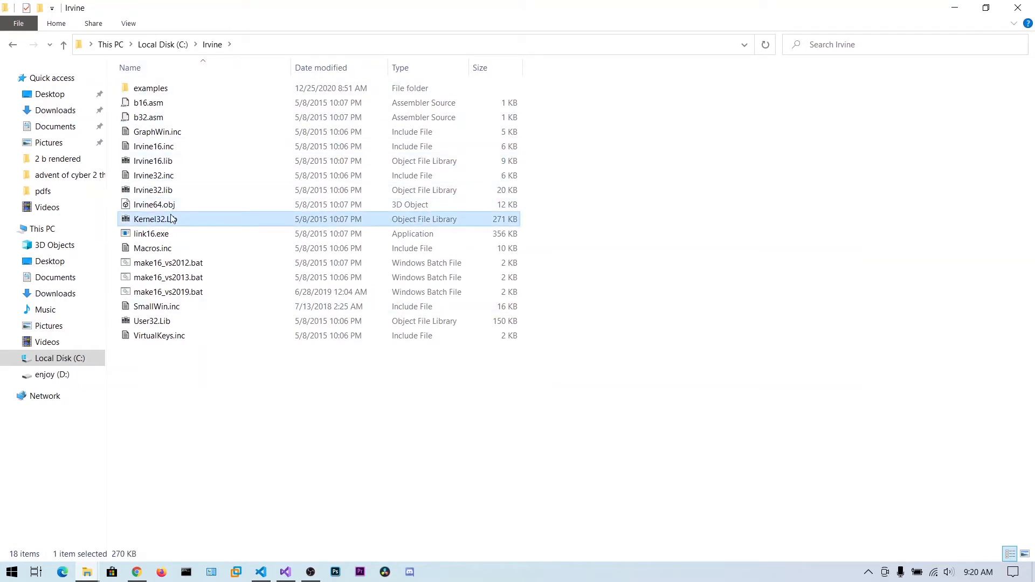
left_click(167, 167)
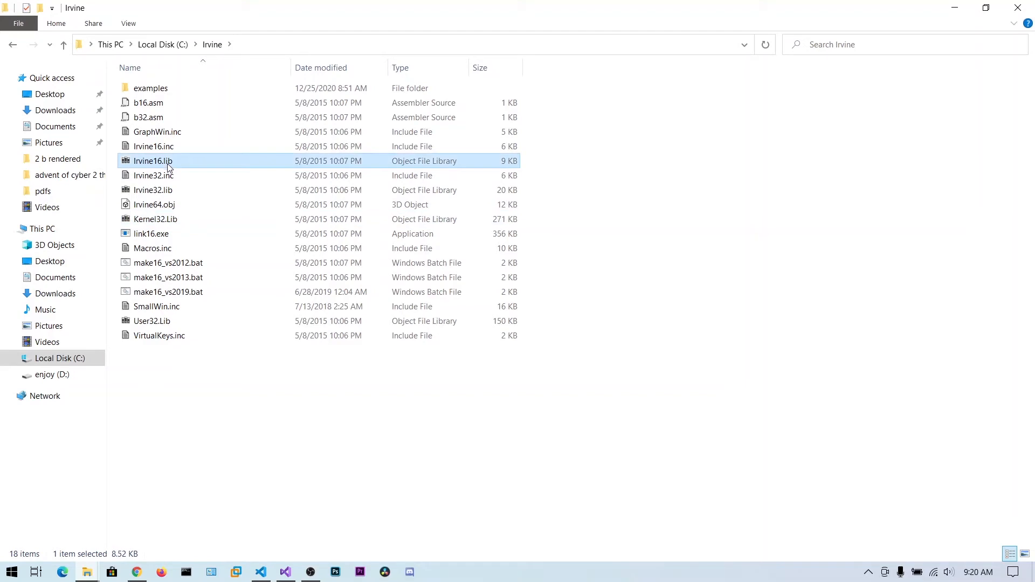
left_click(162, 44)
Return to the project properties in Visual Studio, append C:\Irvine to Additional Library Directories and apply the change
left_click(952, 6)
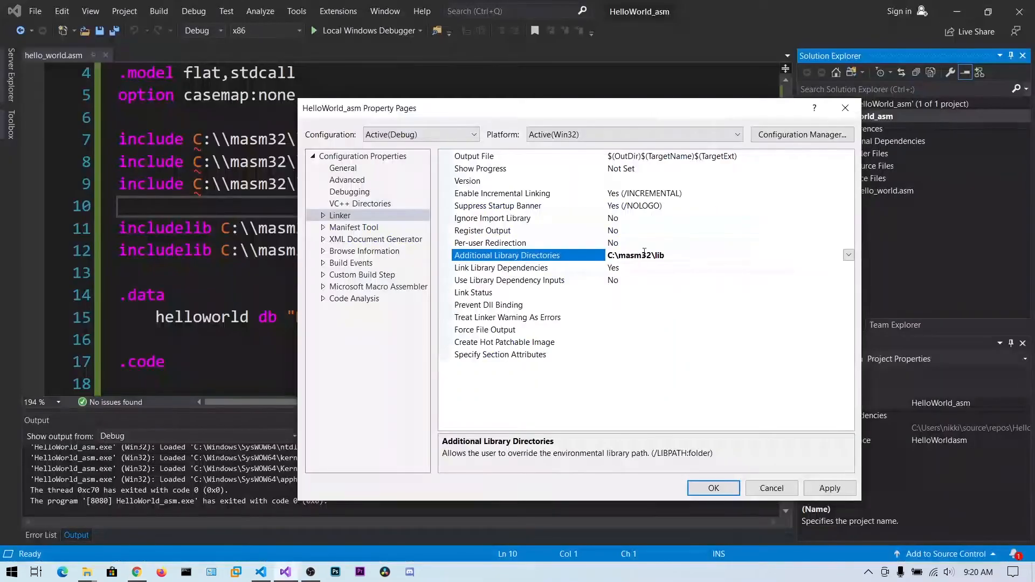
left_click(958, 10)
left_click(830, 488)
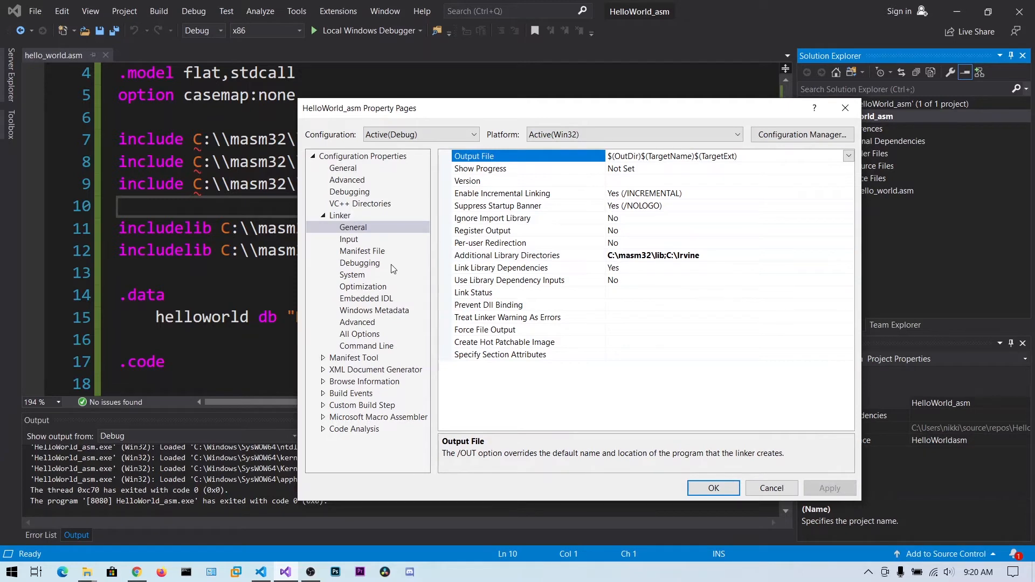
Add irvine.lib; to the beginning of the linker's Additional Dependencies input and look through the linker's advanced settings
left_click(359, 243)
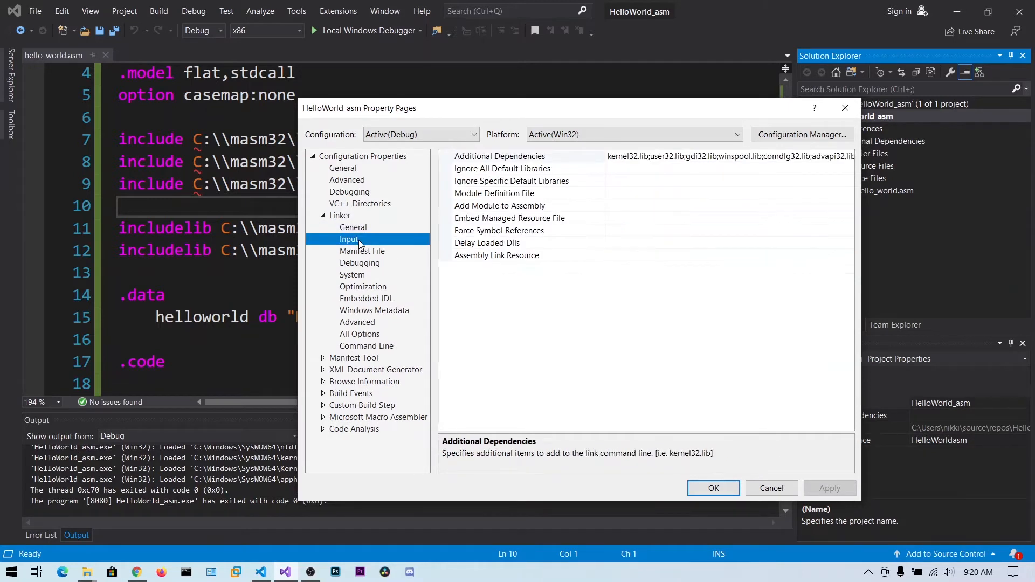
left_click(616, 158)
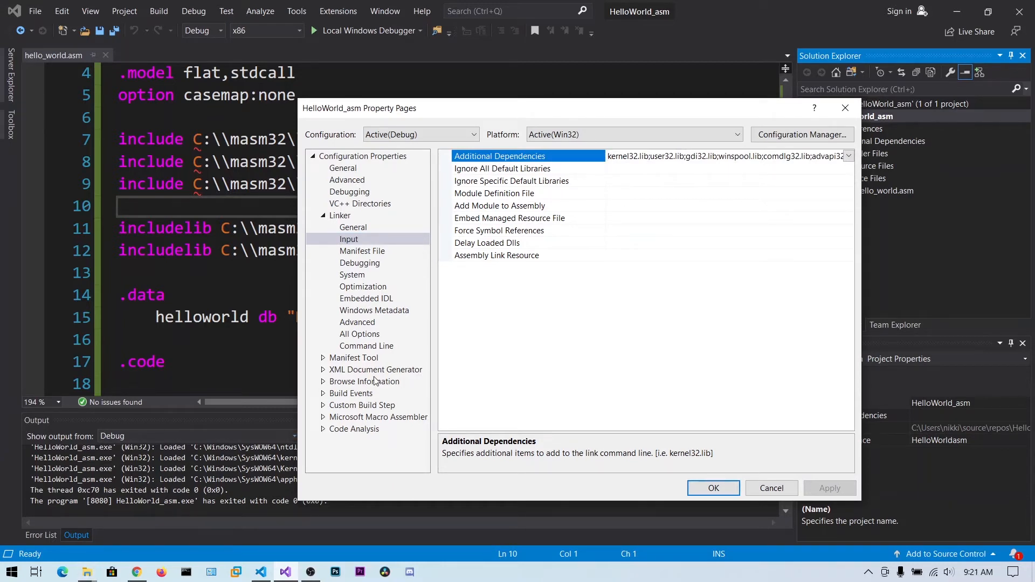
type("irvine")
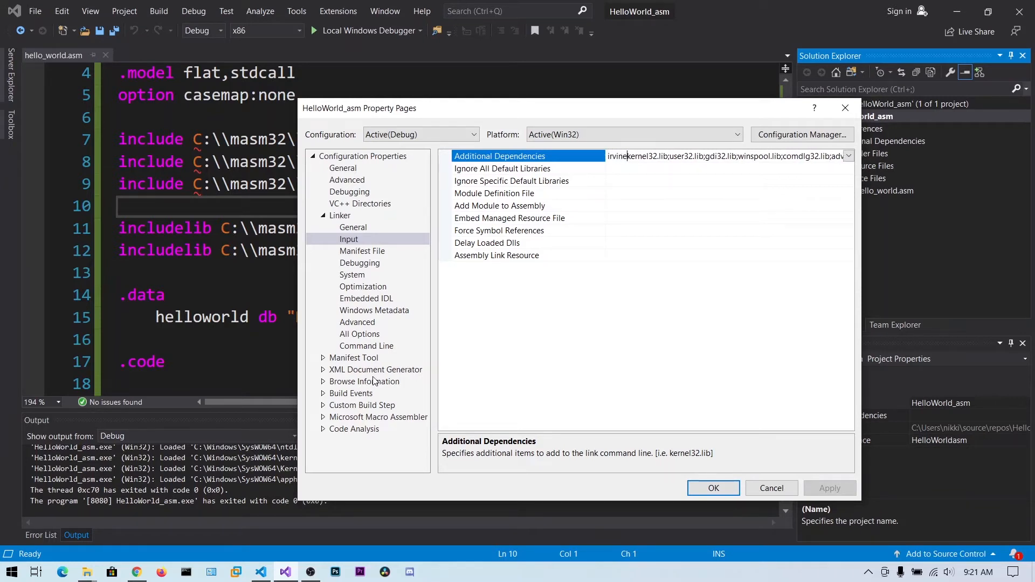
type(".lib;")
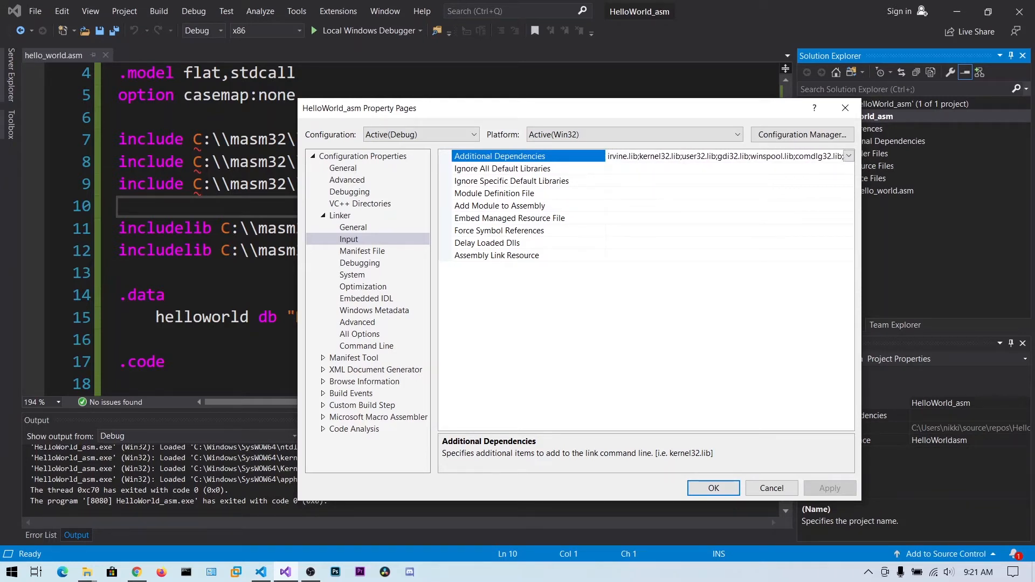
left_click(371, 325)
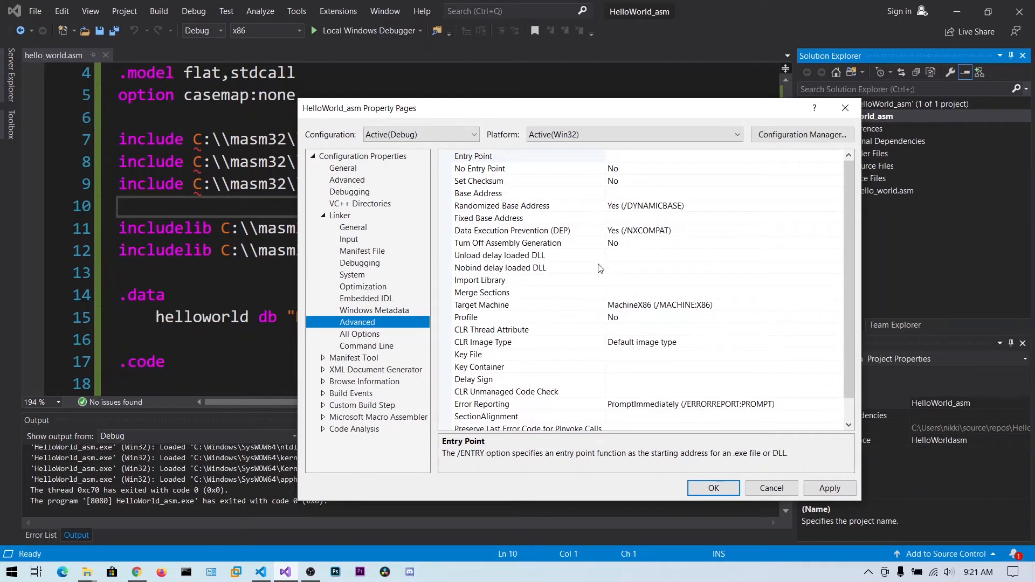
scroll(600, 268, "down", 1)
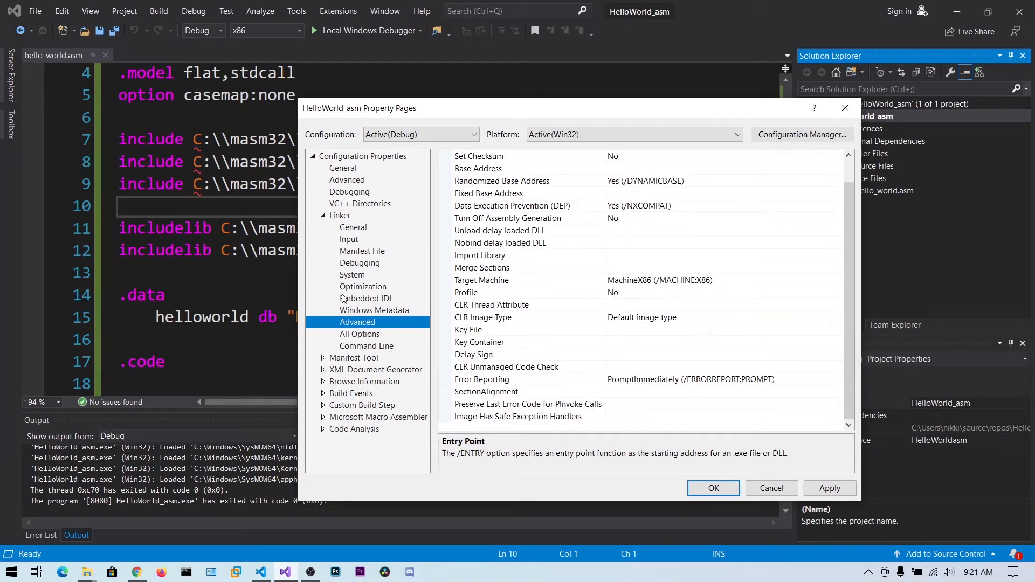
Set the Microsoft Macro Assembler Include Paths to C:\masm32\lib;C:\masm32\include;C:\Irvine, then apply and close the project properties
left_click(324, 417)
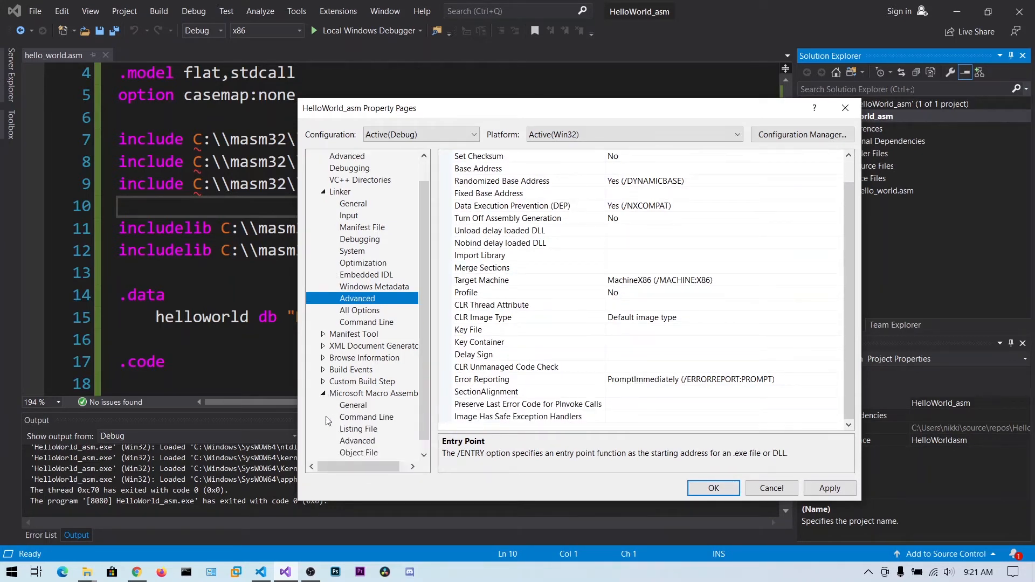
left_click(353, 406)
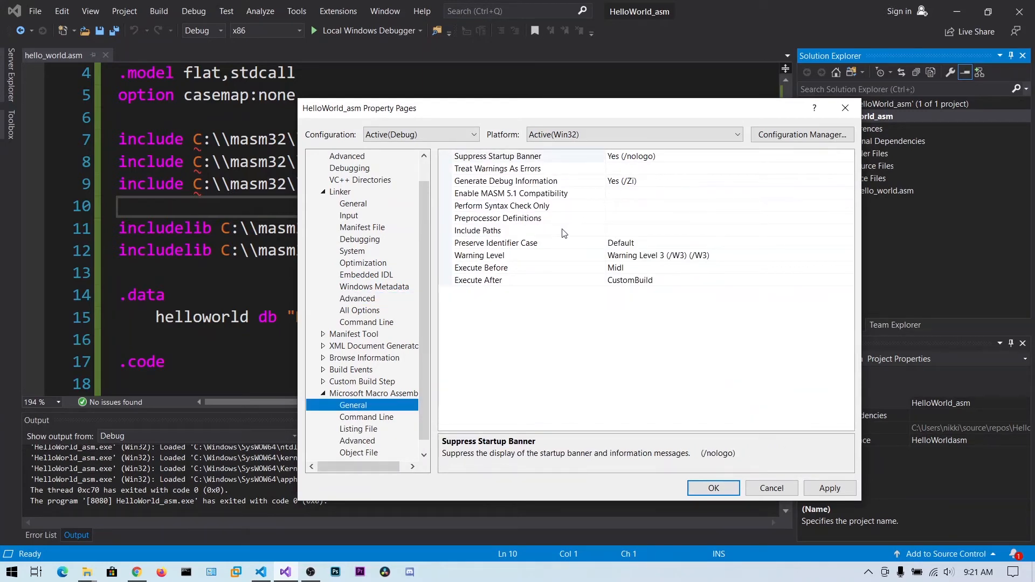
left_click(614, 231)
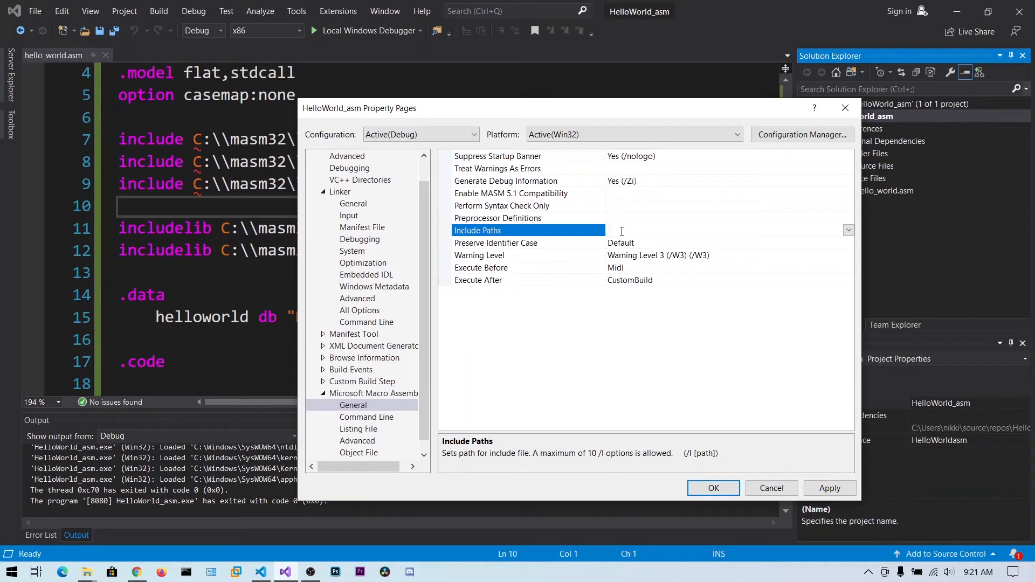
type("C:\\masm32\\lib")
type(";")
type("C:\\masm32\\lib")
type("Irvin")
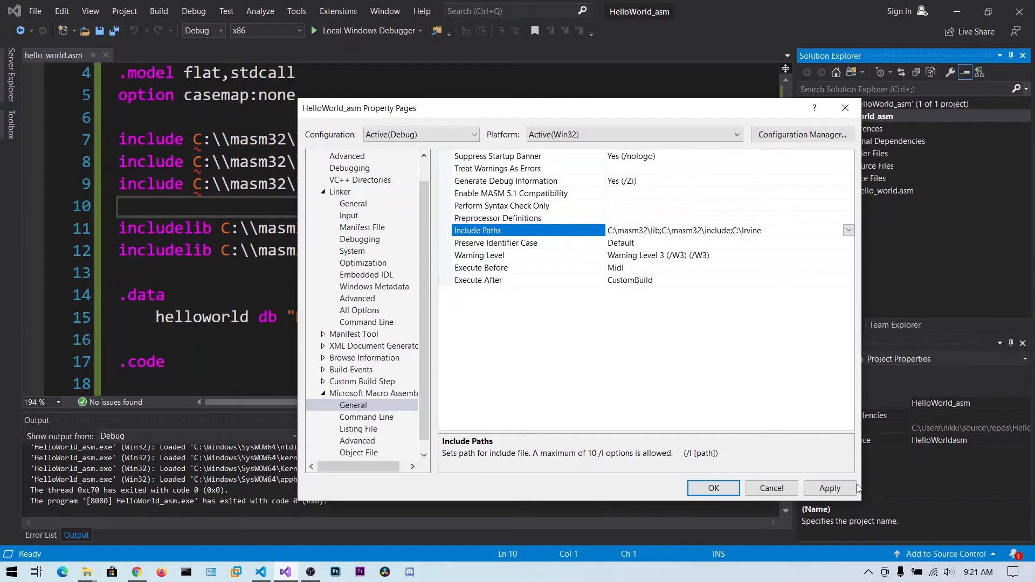
left_click(827, 489)
left_click(714, 488)
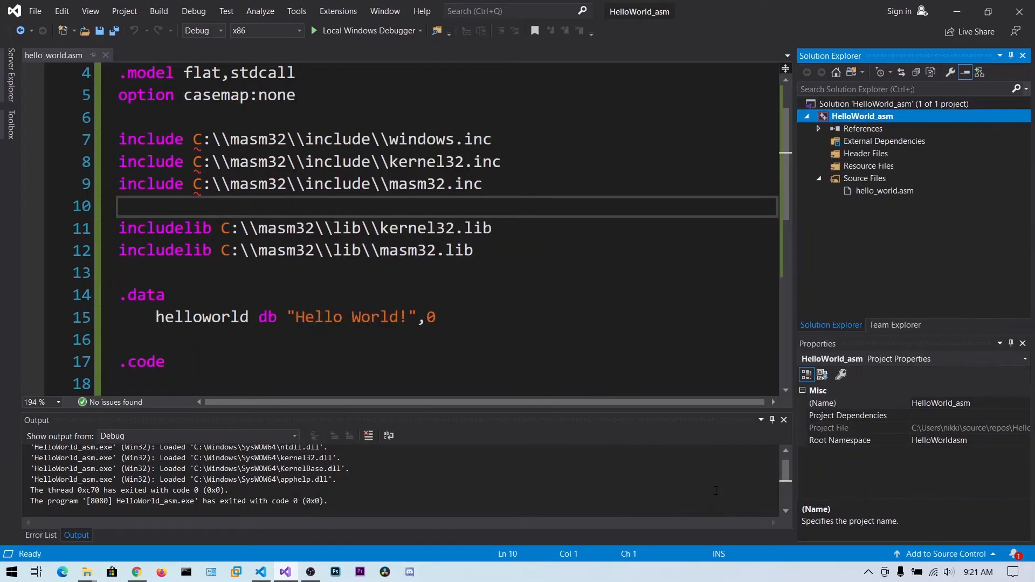
Check the Item Type setting in the file properties of hello_world.asm and look through the available types
left_click(892, 191)
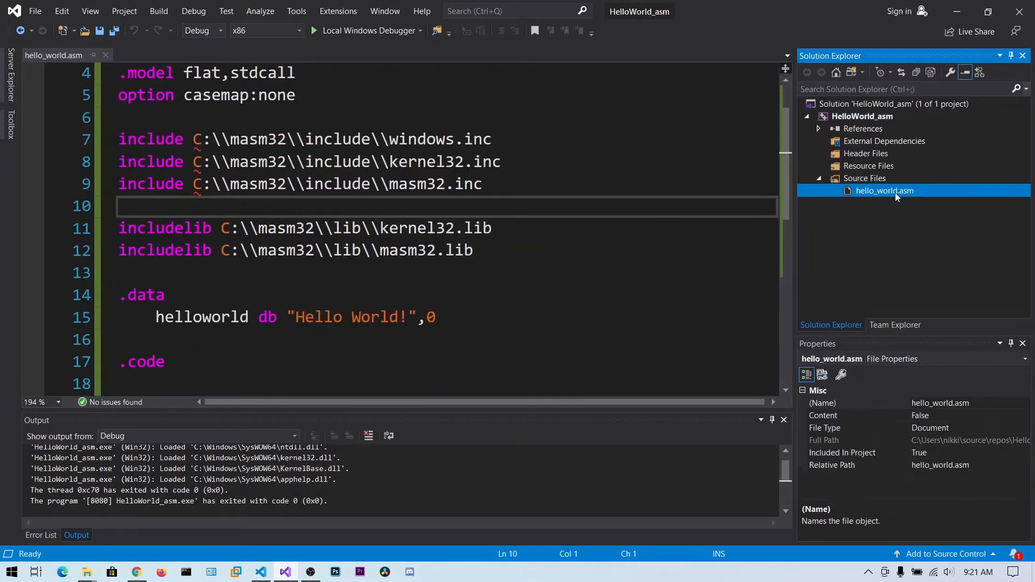
right_click(891, 193)
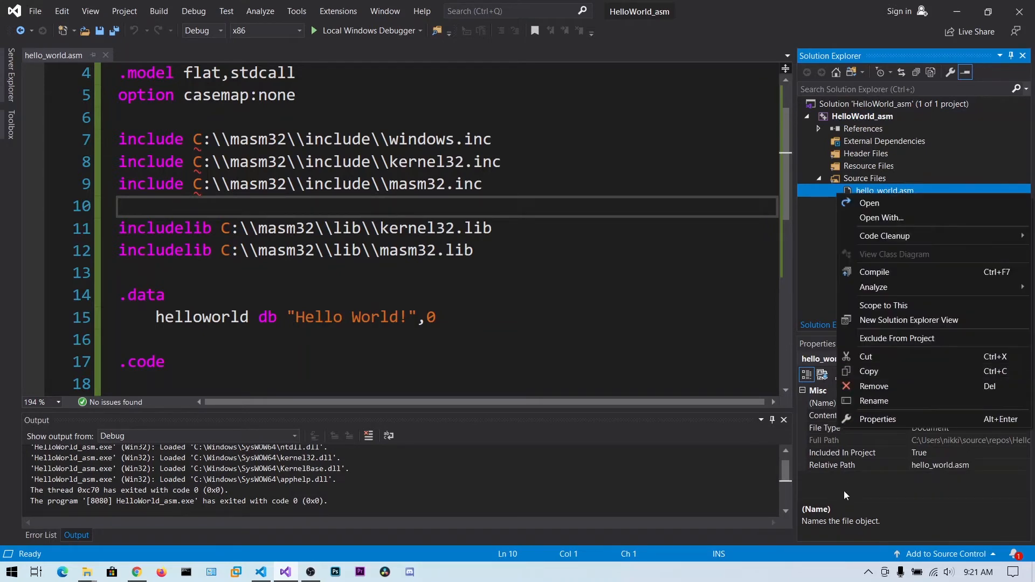
left_click(860, 419)
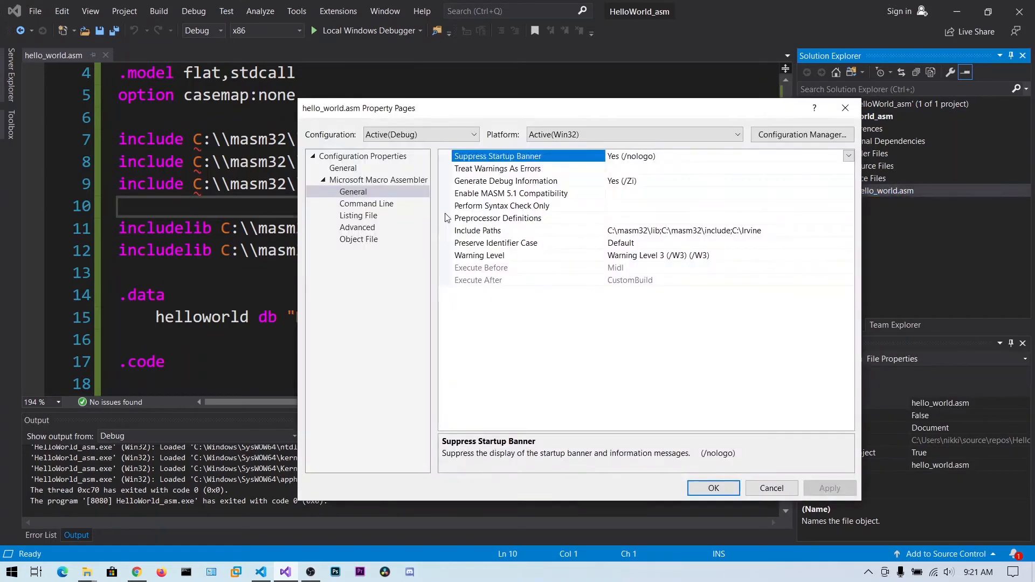
left_click(345, 168)
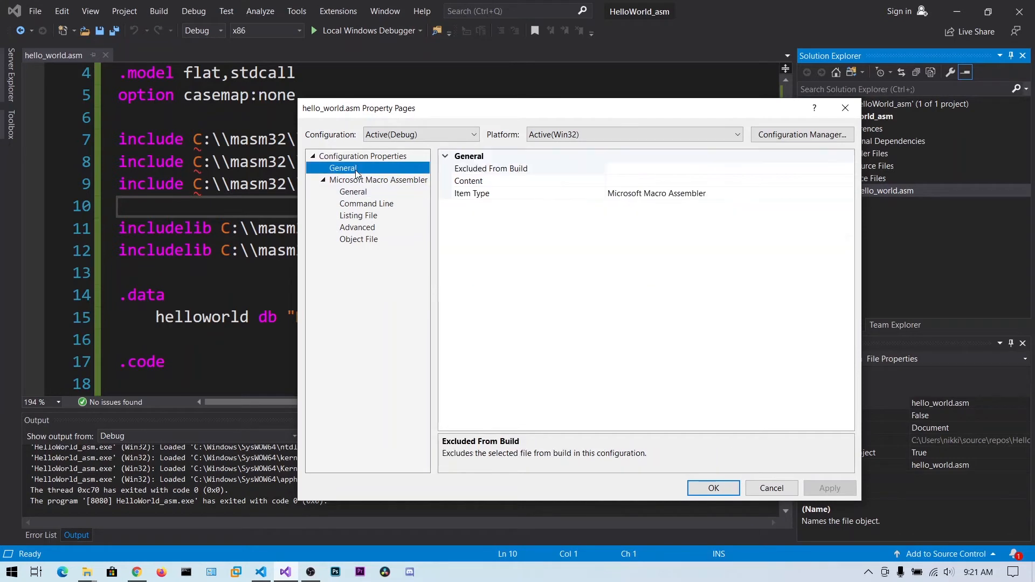
left_click(733, 193)
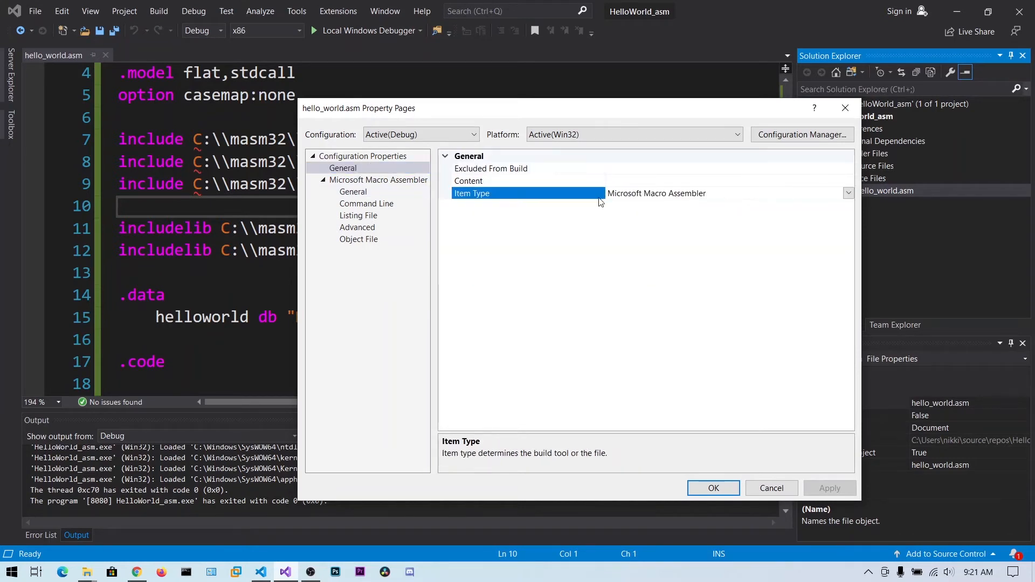
left_click(848, 193)
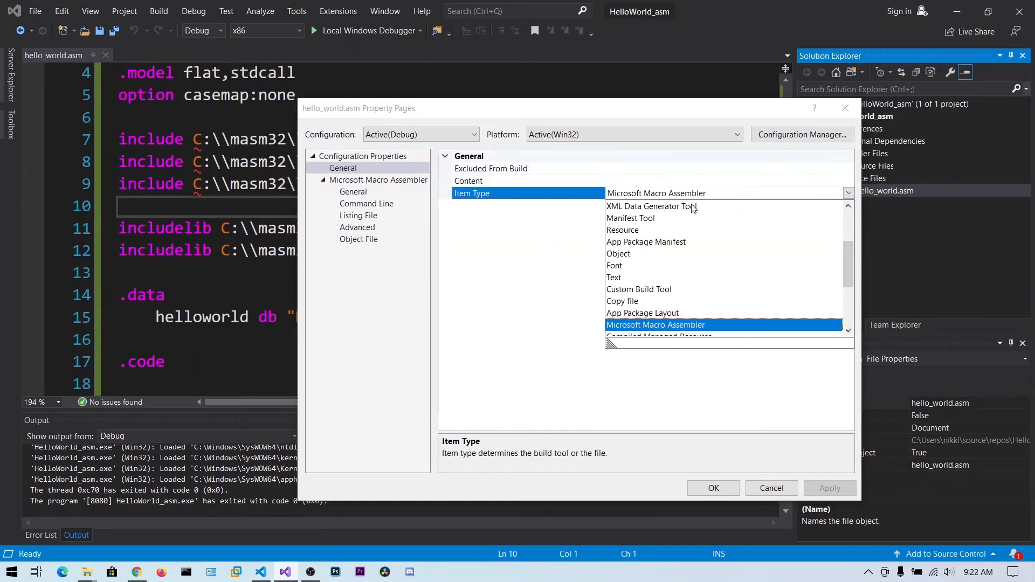
scroll(638, 279, "up", 1)
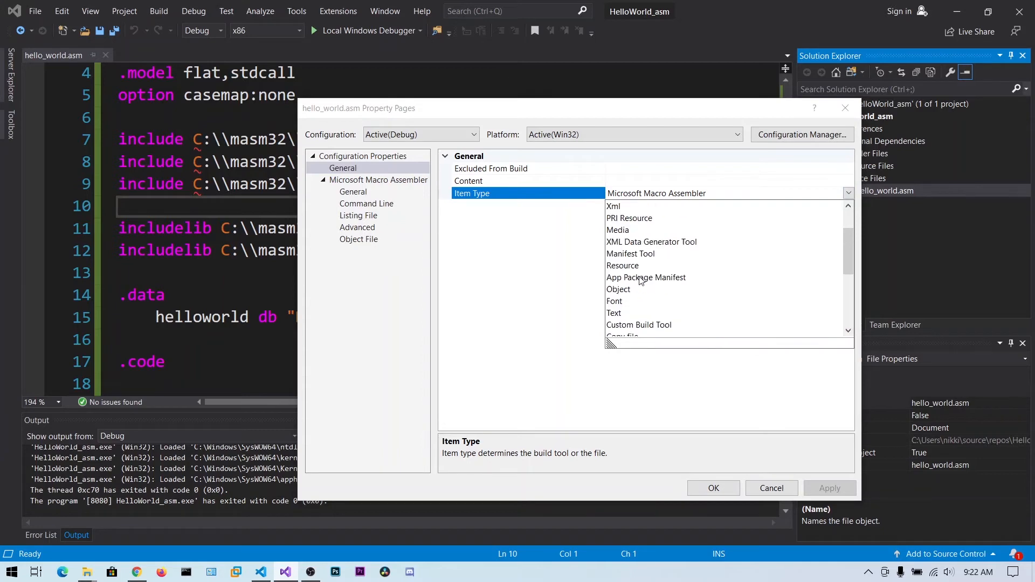
left_click(516, 304)
left_click(726, 492)
Remove the C:\\masm32\\include\\ path from the three include lines, leaving windows.inc, kernel32.inc and masm32.inc
left_click(447, 229)
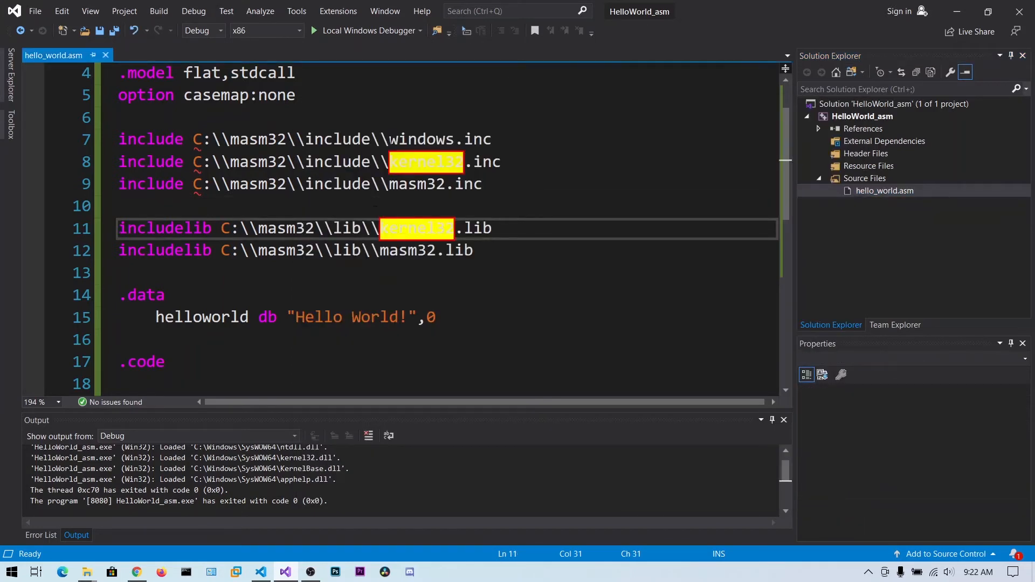
left_click_drag(389, 140, 195, 142)
key("BackSpace")
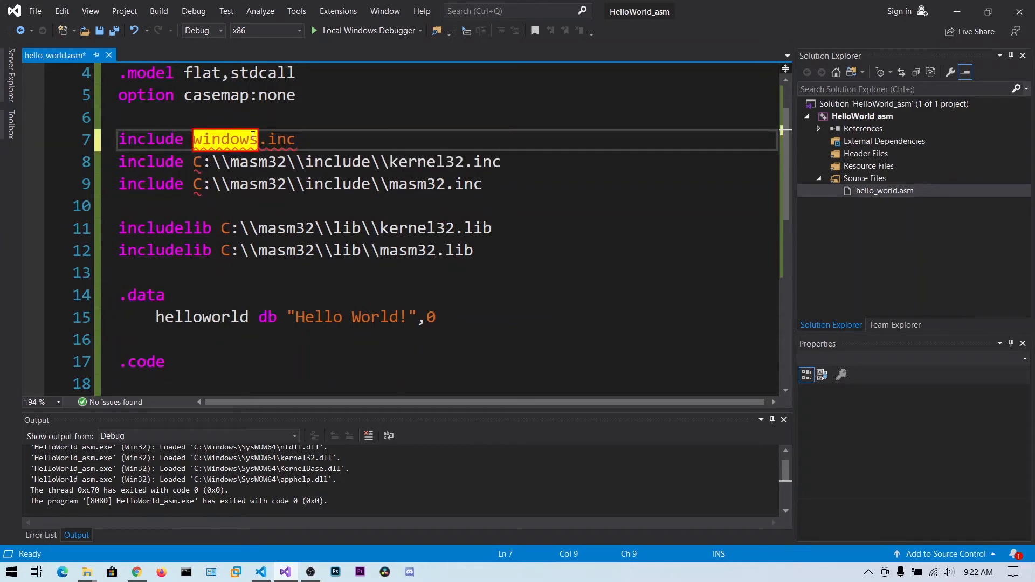
left_click_drag(465, 162, 314, 163)
left_click(379, 182)
left_click(386, 162)
left_click_drag(386, 162, 193, 161)
key("BackSpace")
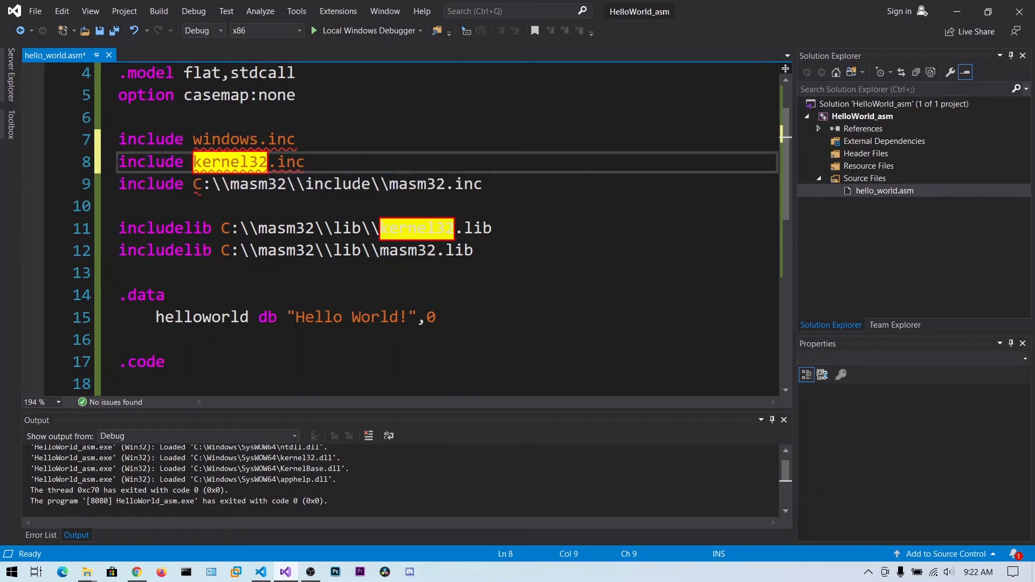
left_click_drag(388, 183, 197, 183)
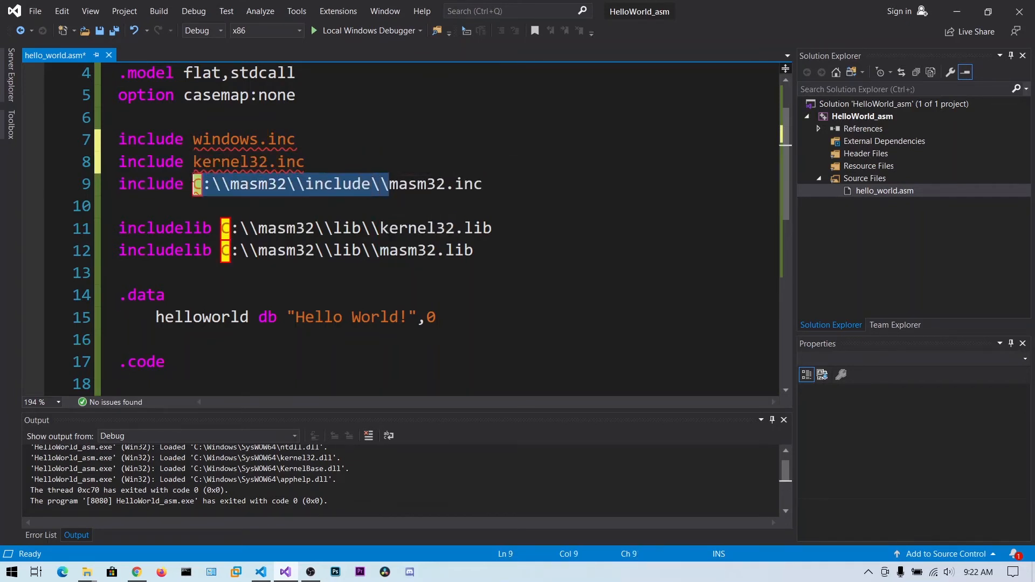
key("BackSpace")
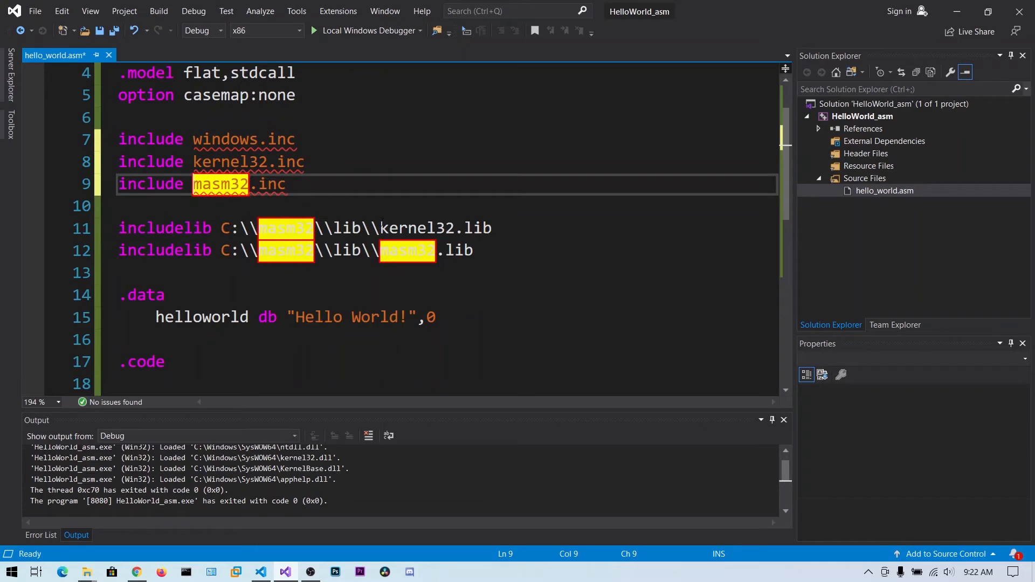
Shorten the two includelib lines to kernel32.lib and masm32.lib by removing their folder paths, and save hello_world.asm
left_click_drag(371, 227, 223, 229)
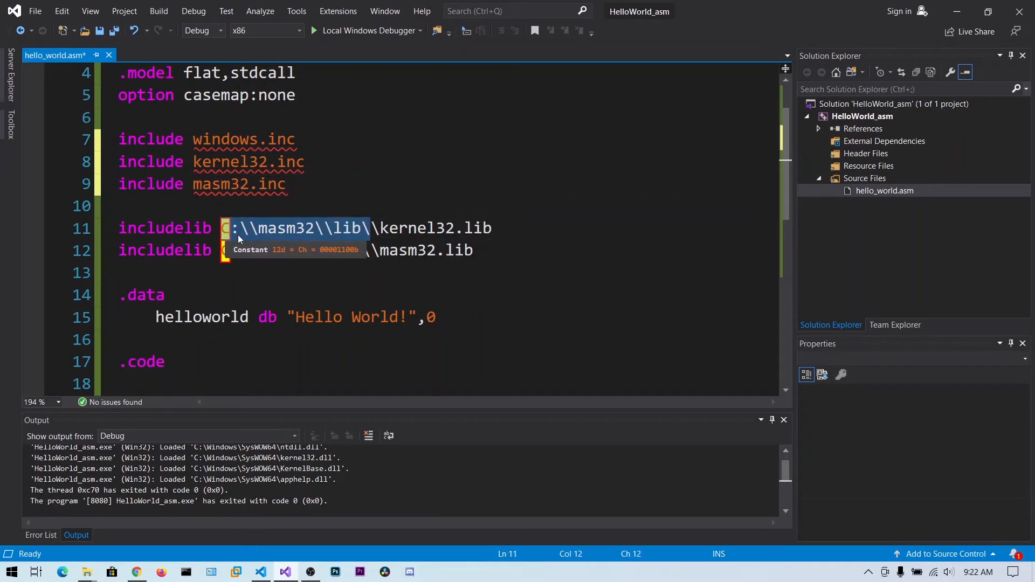
key("BackSpace")
key("Delete")
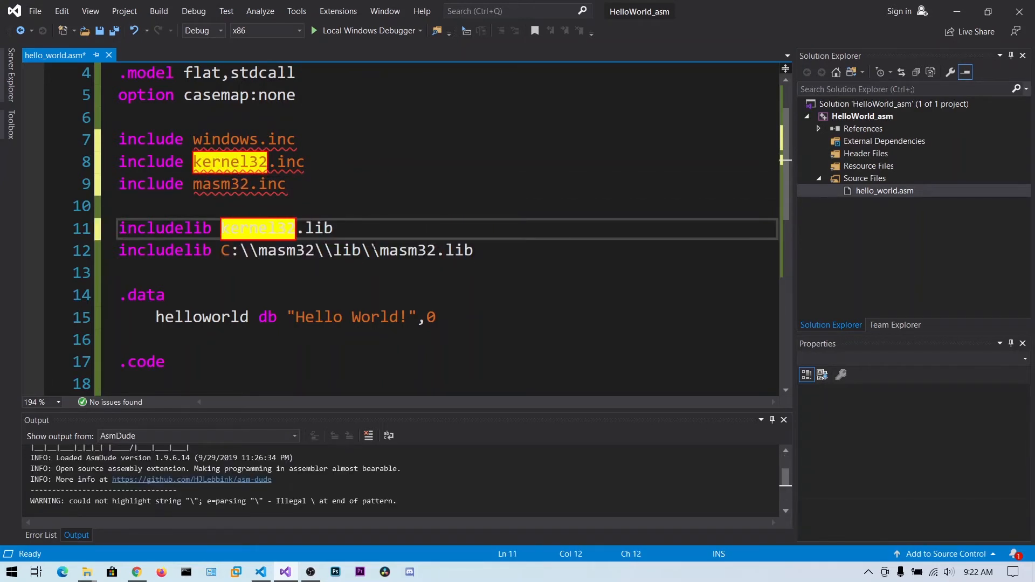
left_click_drag(374, 245, 231, 250)
key("BackSpace")
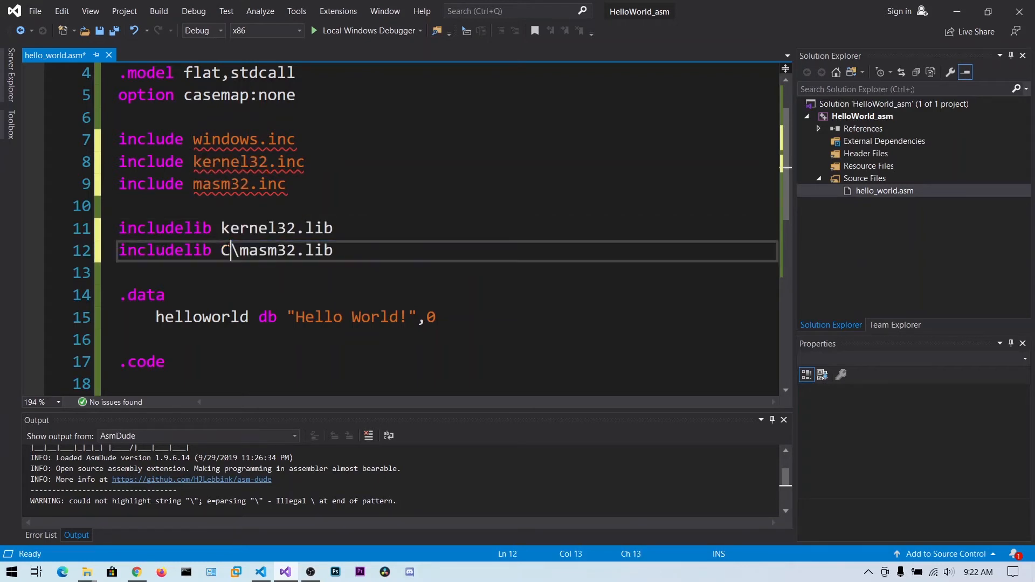
key("BackSpace")
key("Delete")
left_click(464, 230)
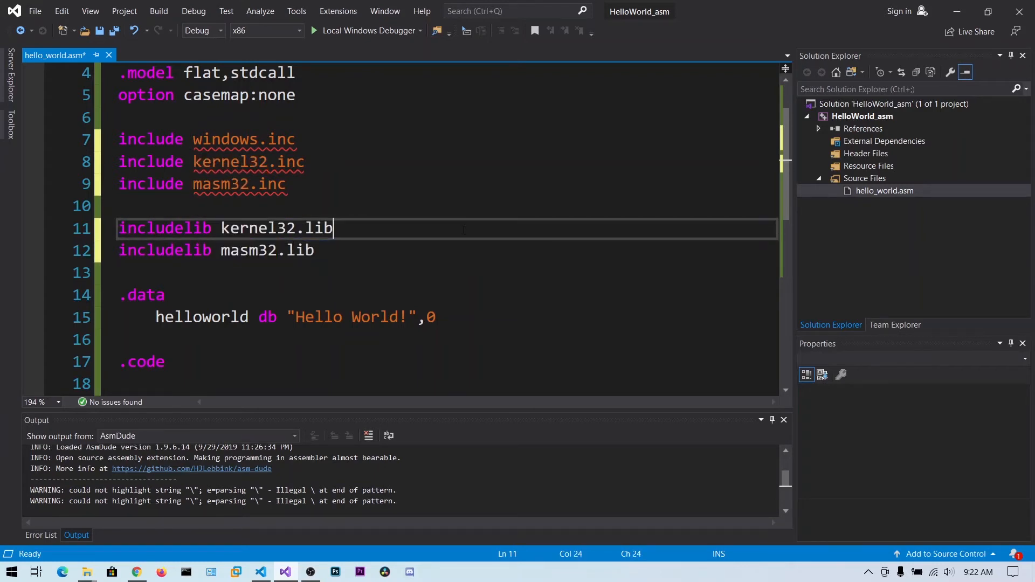
key("ctrl+s")
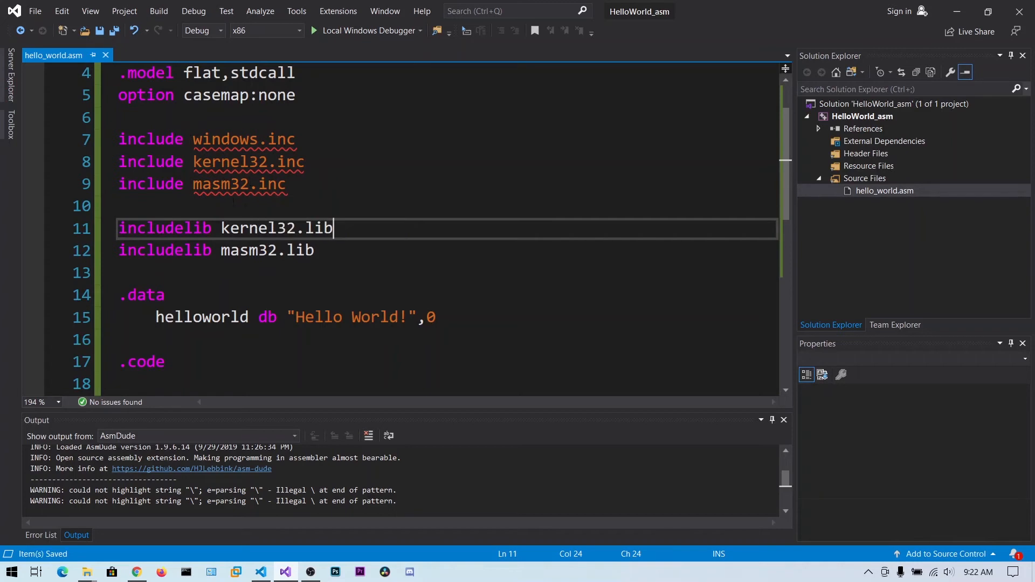
Build the solution and go to the source of the first windows.inc entry in the error list
scroll(234, 228, "down", 4)
left_click(234, 227)
left_click(159, 11)
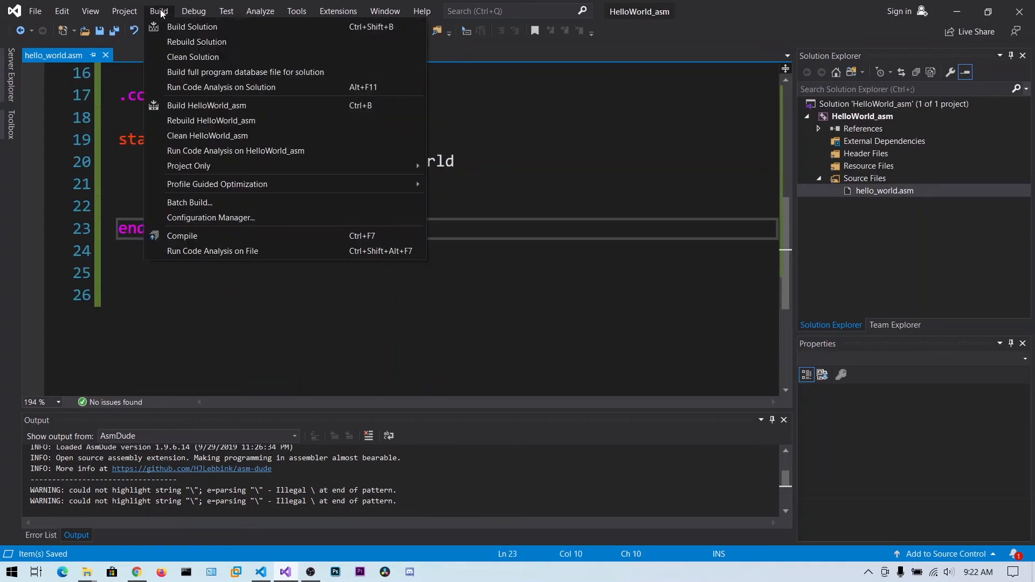
left_click(165, 26)
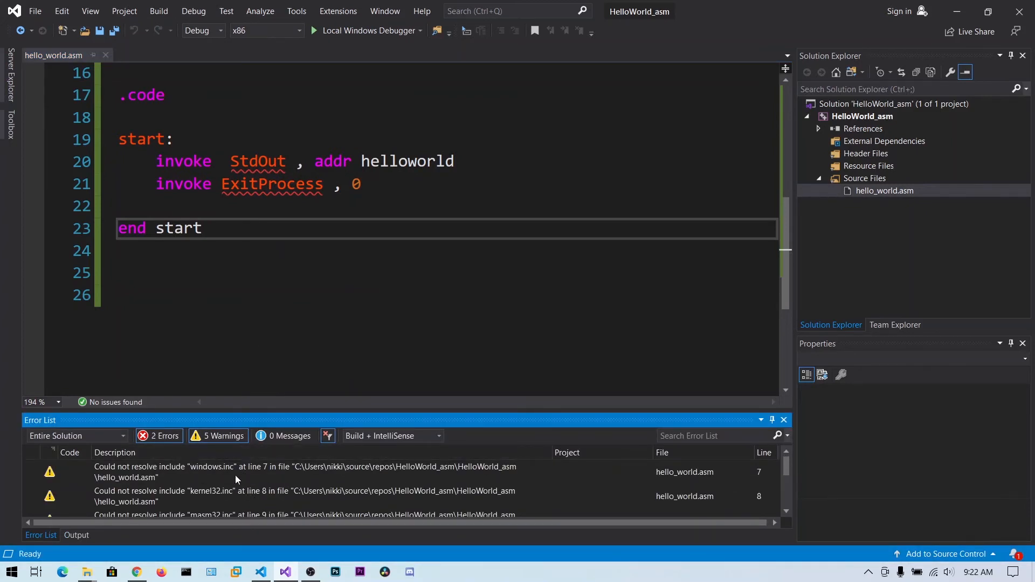
left_click(218, 477)
double_click(220, 471)
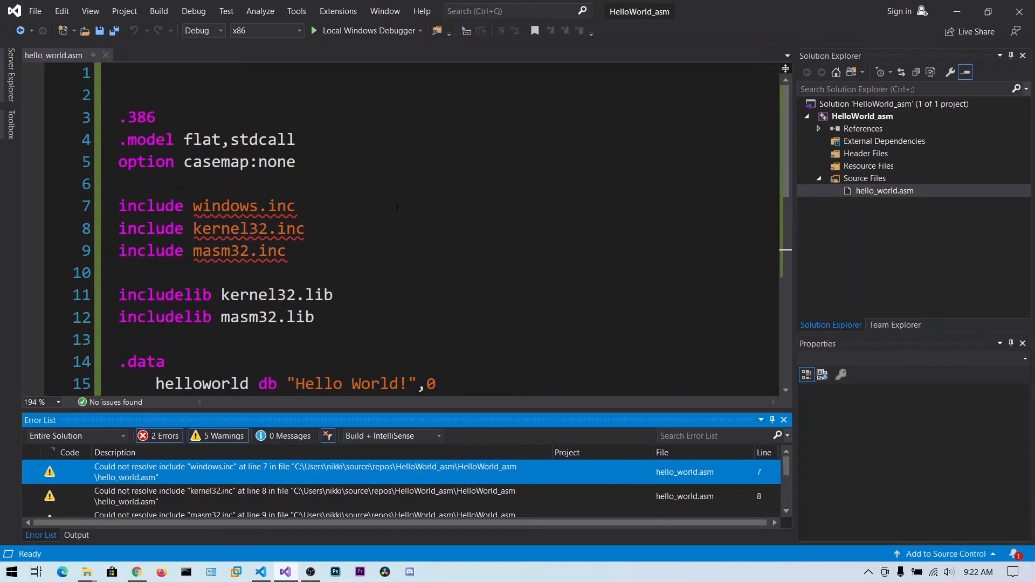
In the project's linker properties, double the backslashes in the additional library directories so they read C:\\masm32\\lib;C:\\Irvine
left_click(876, 117)
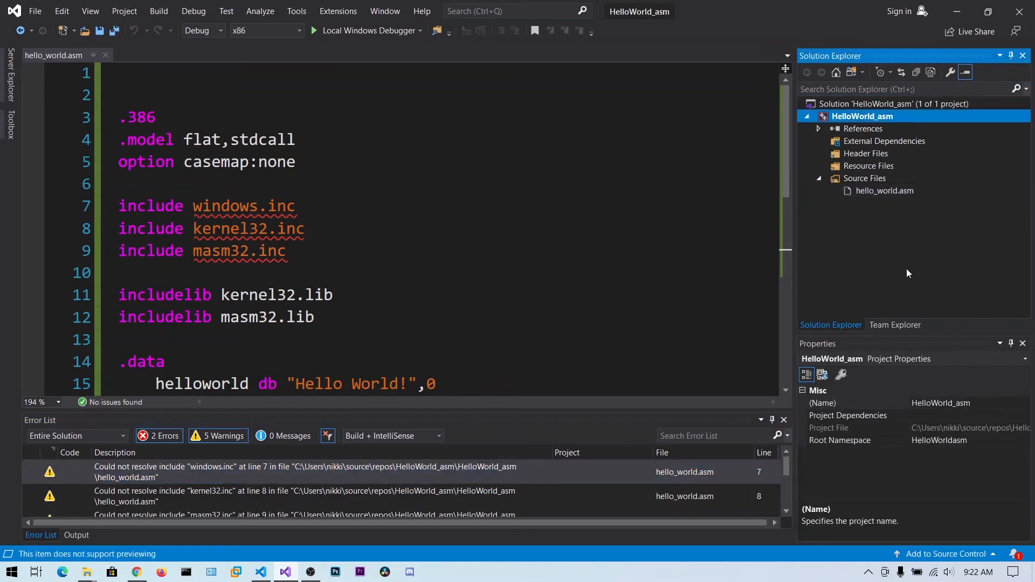
right_click(907, 273)
left_click(846, 558)
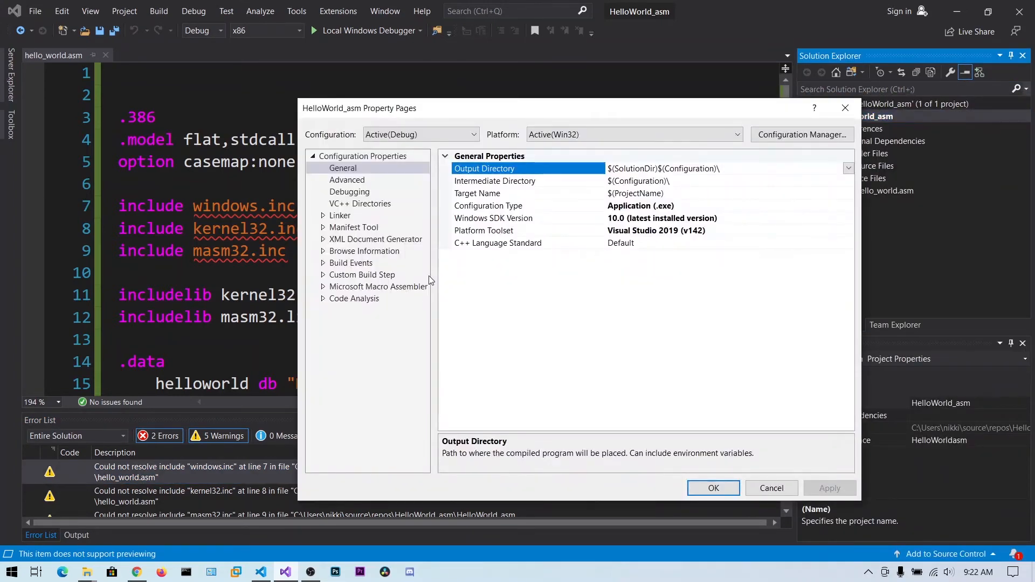
left_click(341, 216)
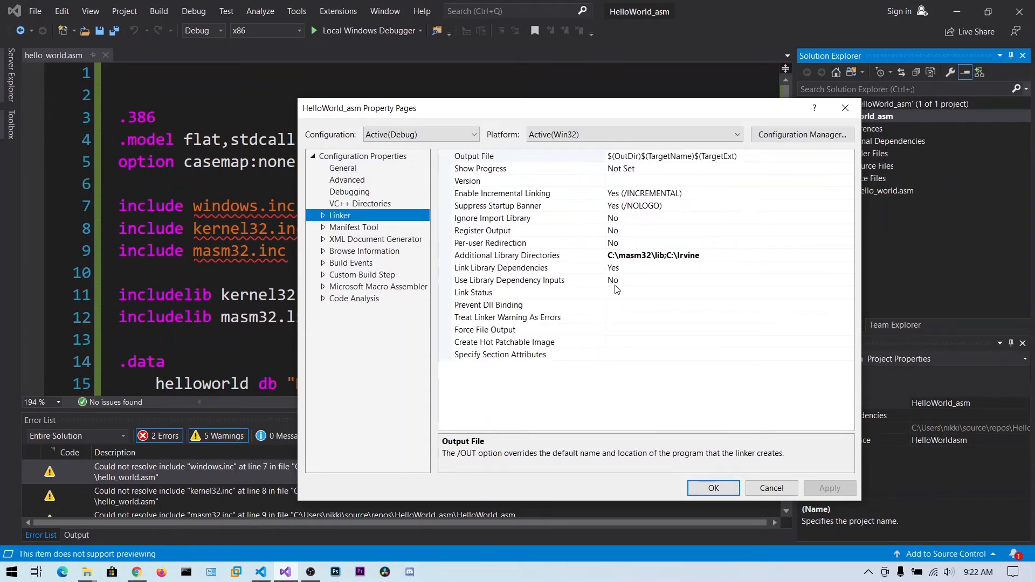
left_click(616, 255)
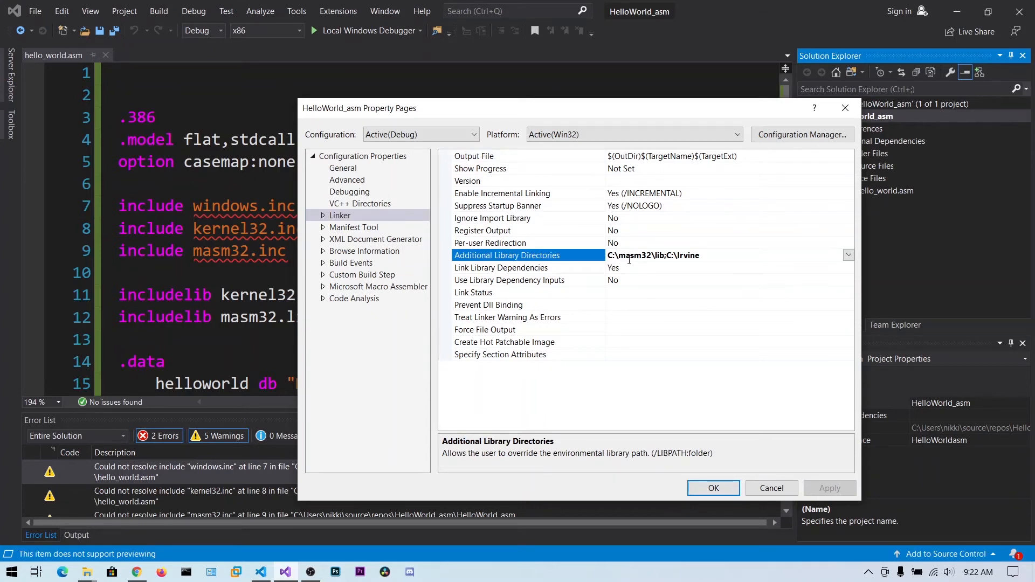
type("\\")
left_click(659, 255)
type("\\")
left_click(685, 256)
type("\\\\")
key("BackSpace")
Append C:\\masm32\\include to the linker's additional library directories and apply the change
key("End")
type(";C")
type(":\\\\masm32\\")
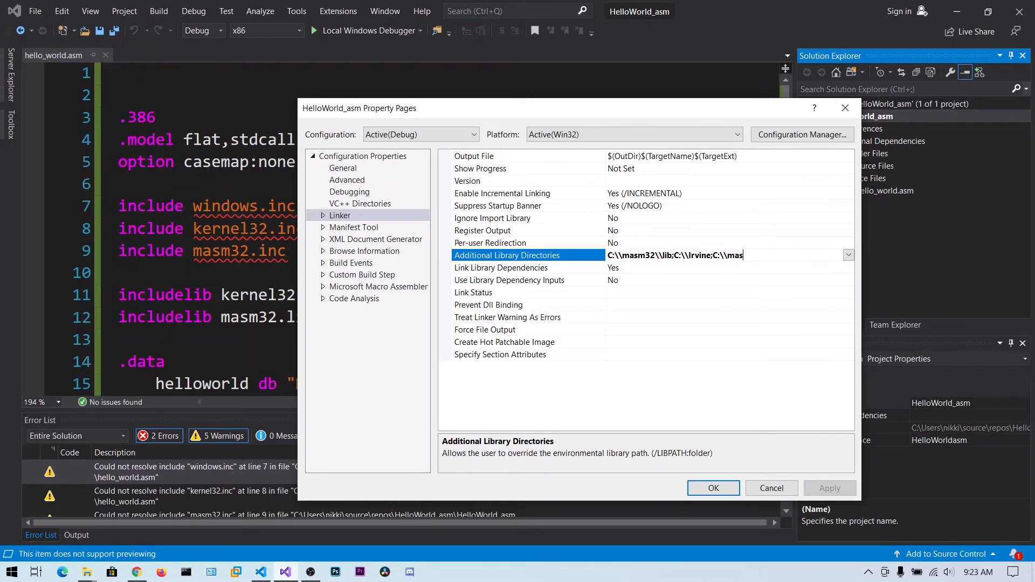
type("\\include")
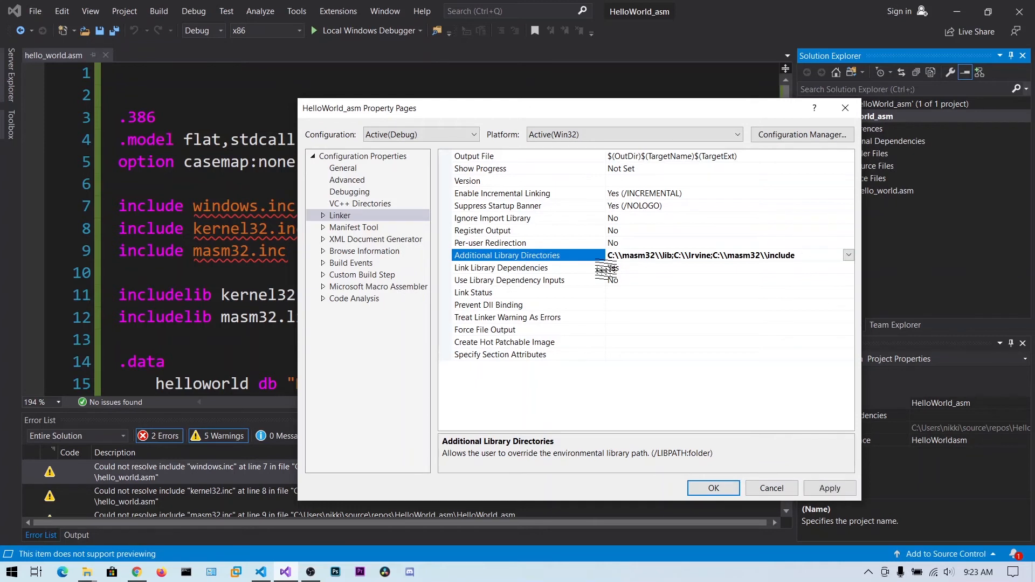
left_click(582, 270)
left_click(840, 484)
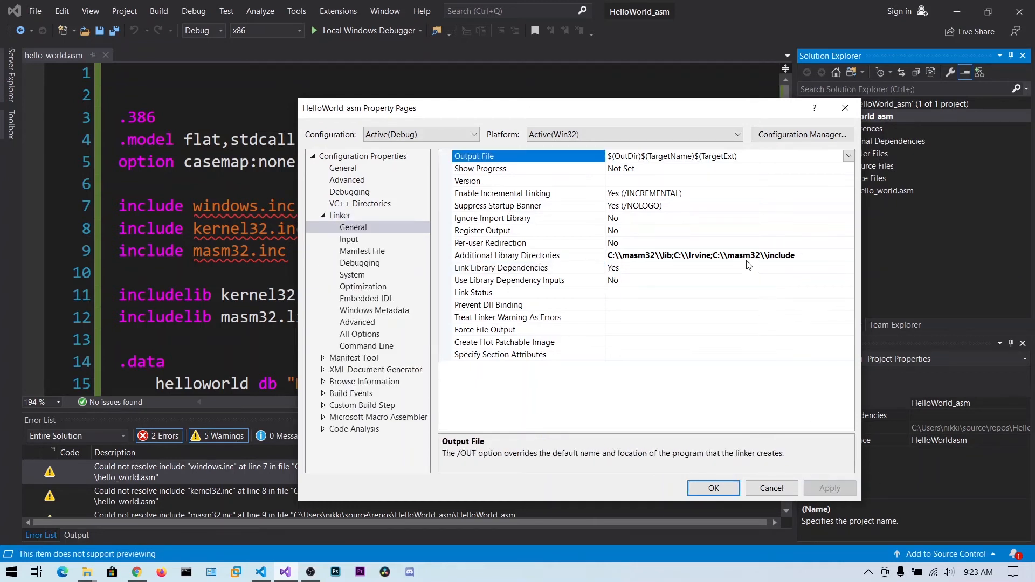
Set the Microsoft Macro Assembler include paths to C:\\masm32\\lib;C:\\masm32\\include;C:\\Irvine and accept the project properties
left_click(361, 239)
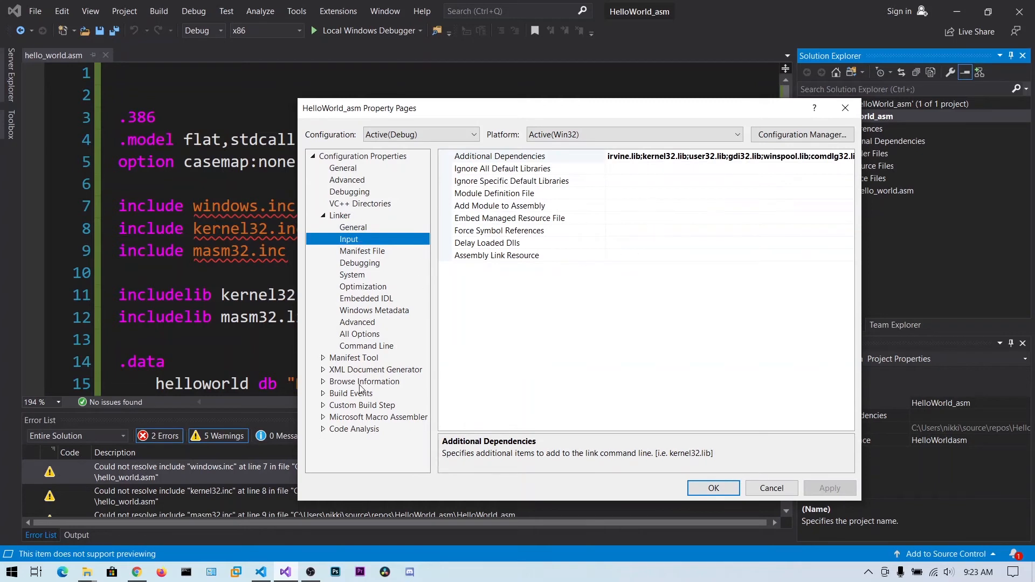
left_click(354, 418)
left_click(354, 408)
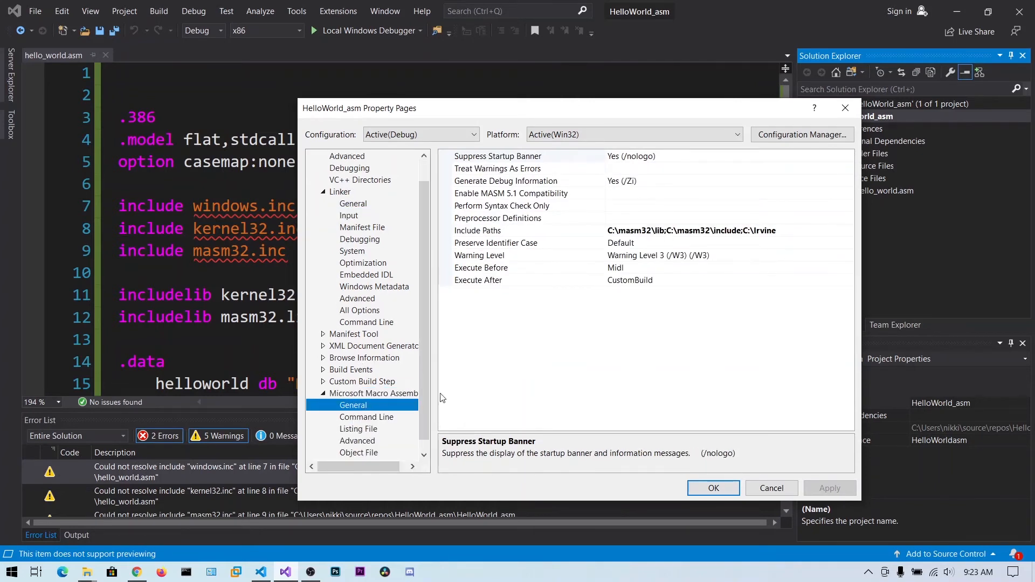
left_click(615, 231)
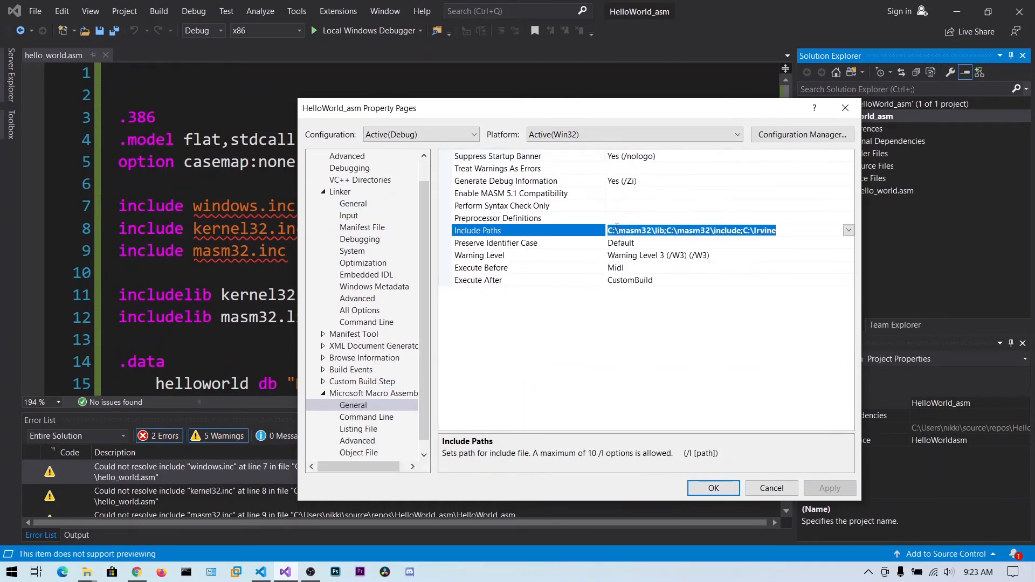
type("\\")
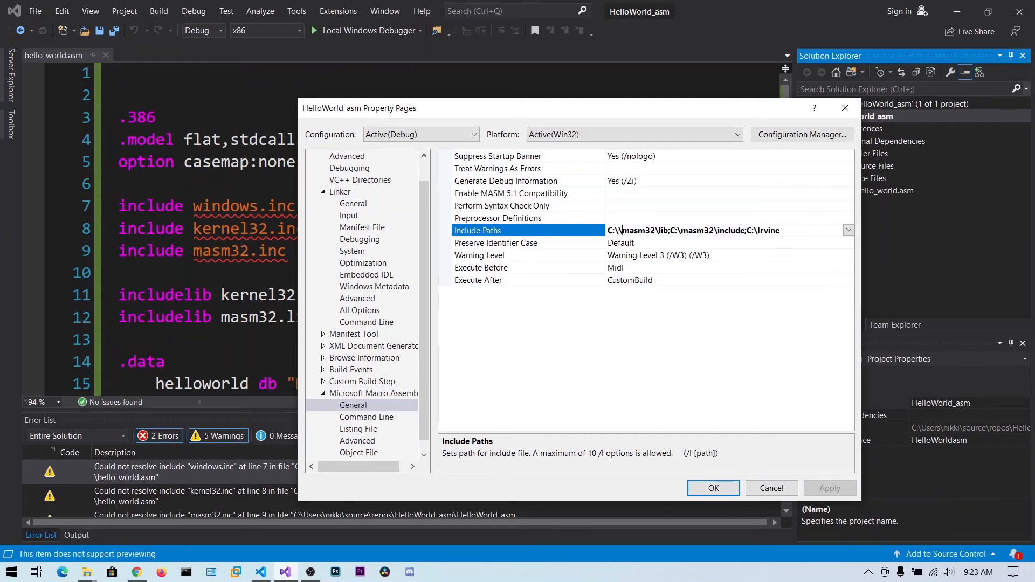
key("Right")
type("\\")
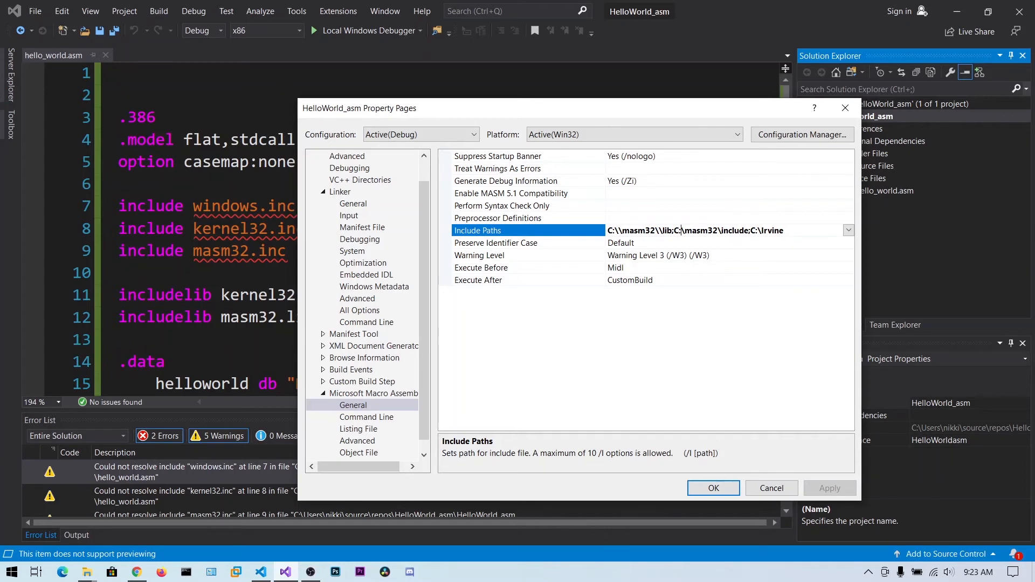
type("\\")
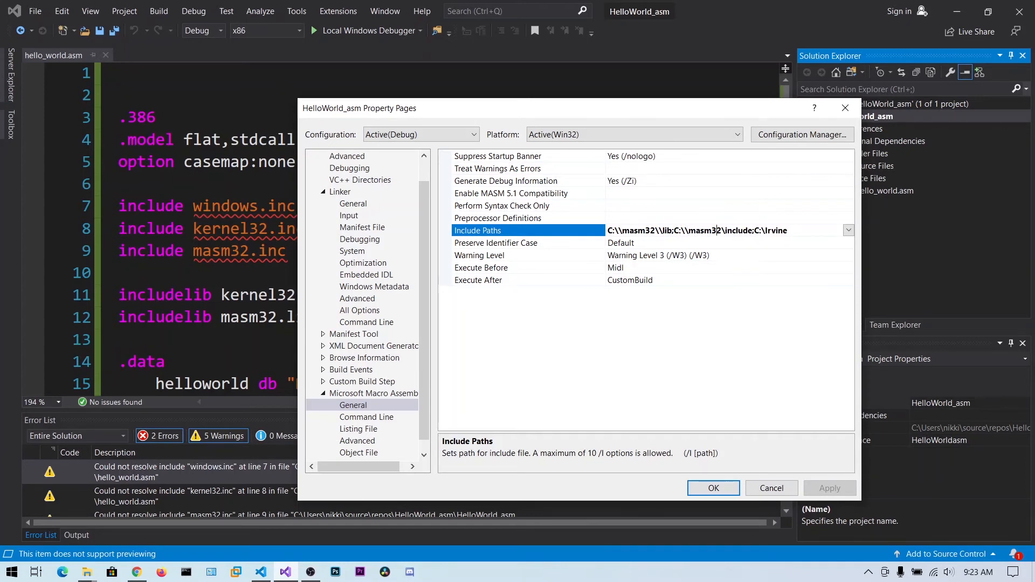
type("\\\\")
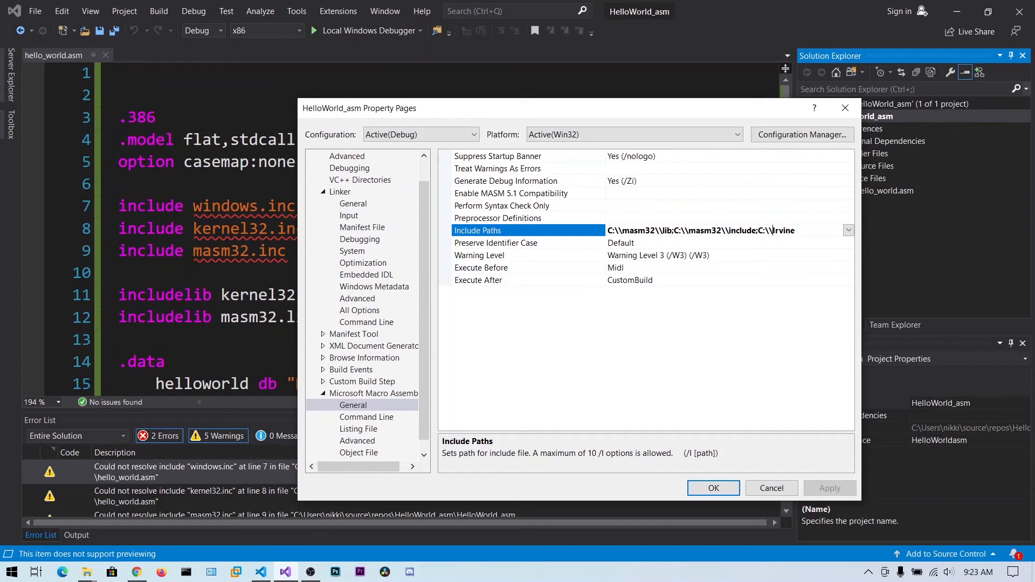
left_click(717, 487)
Build the solution and look through all entries in the error list
left_click(410, 228)
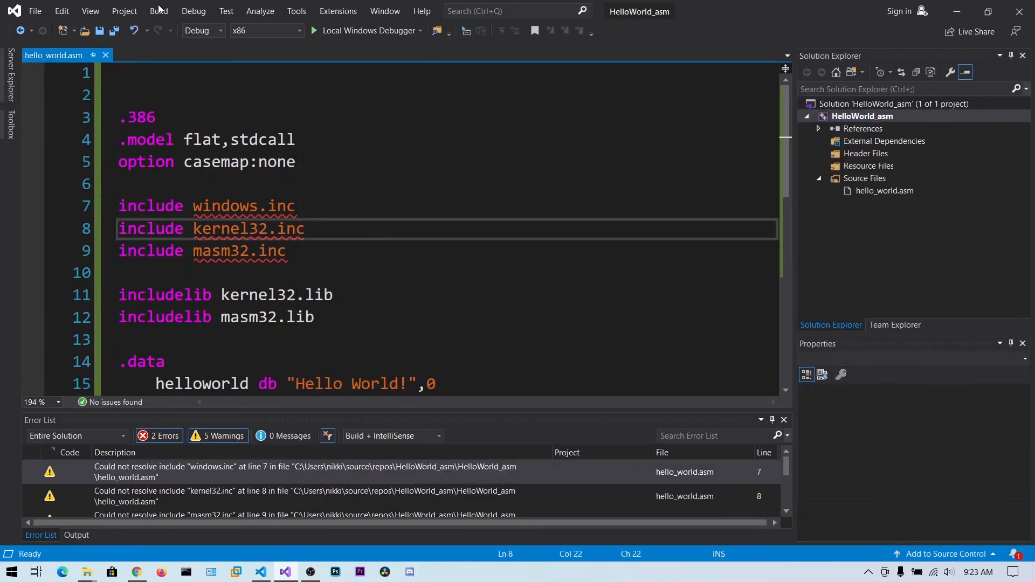
left_click(158, 12)
left_click(158, 26)
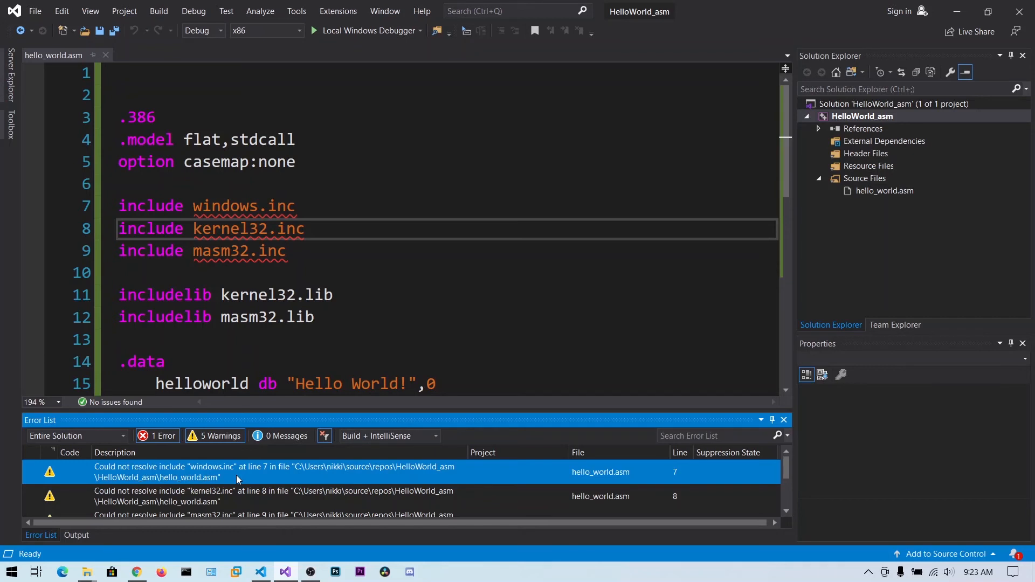
scroll(238, 480, "down", 2)
scroll(218, 508, "up", 2)
scroll(218, 509, "down", 2)
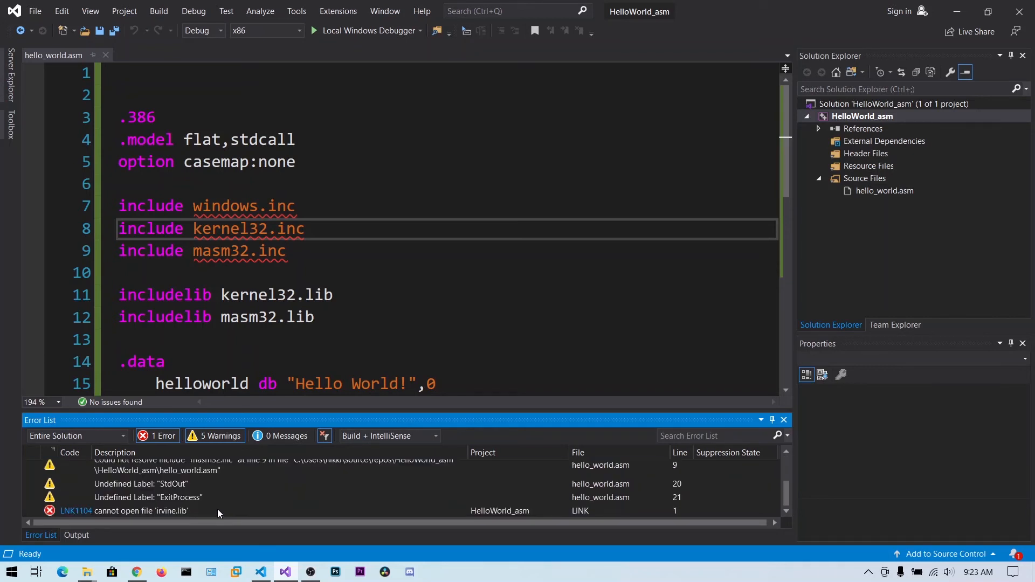
Try to run the program in the local debugger, decline the last successful build, and select the irvine.lib link error
left_click(300, 206)
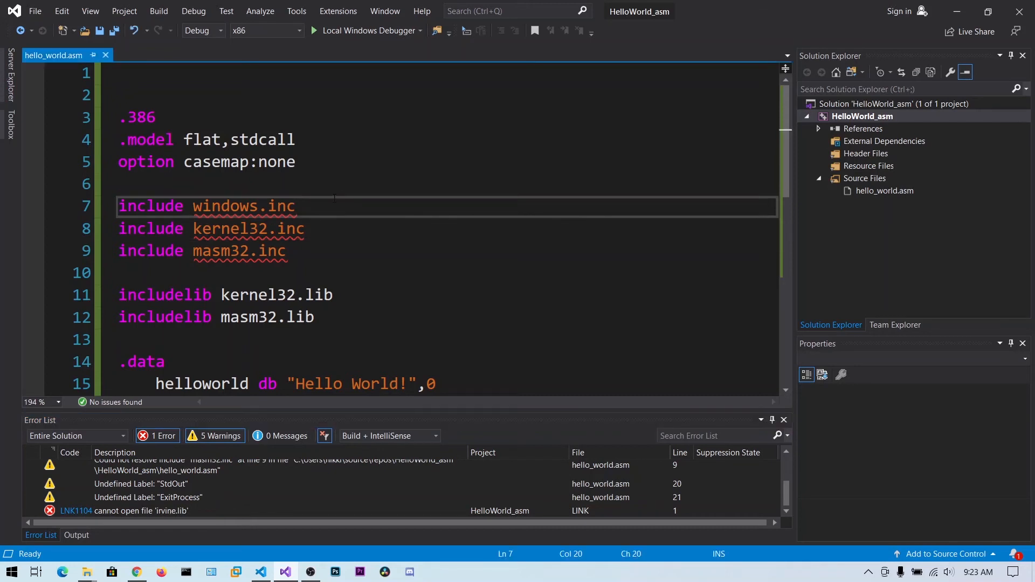
left_click(360, 32)
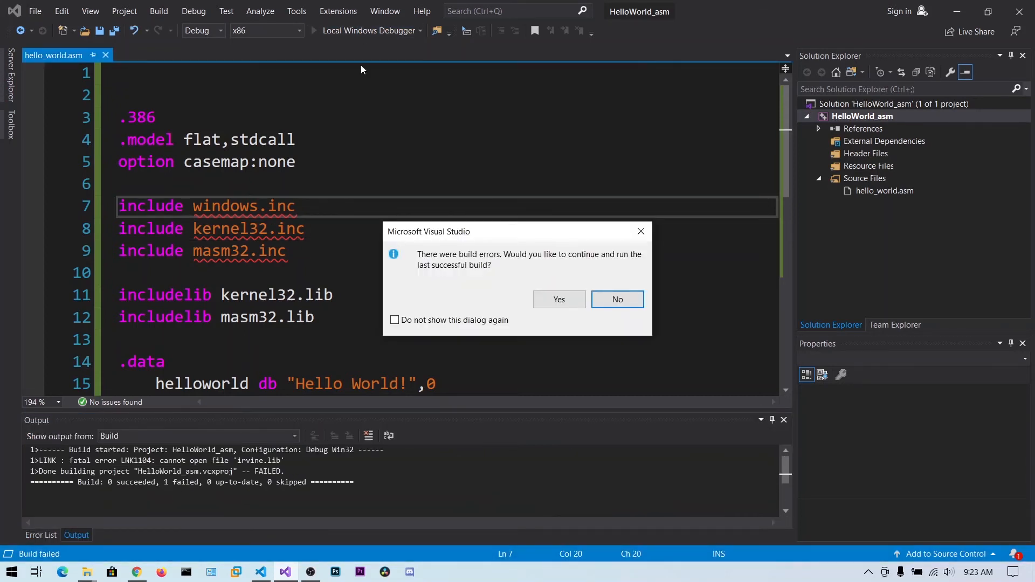
left_click(607, 306)
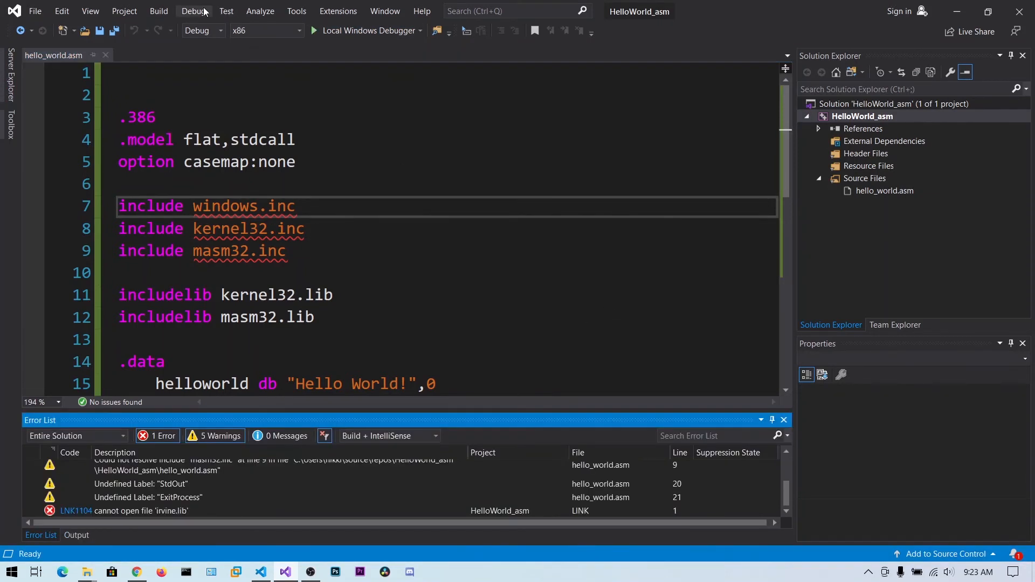
left_click(205, 512)
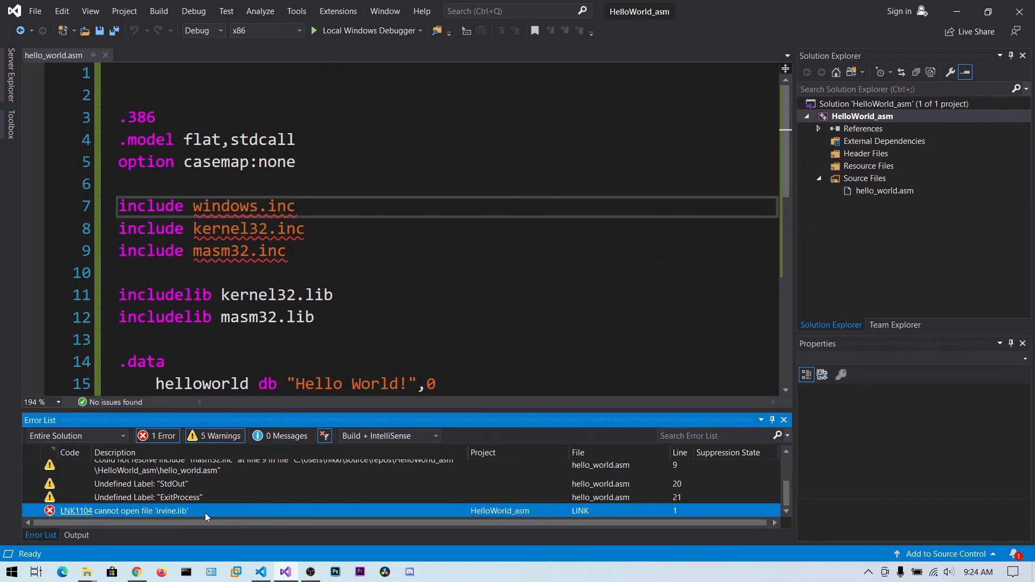
Open the linker input settings in the HelloWorld_asm project's properties
left_click(841, 120)
right_click(842, 119)
left_click(862, 548)
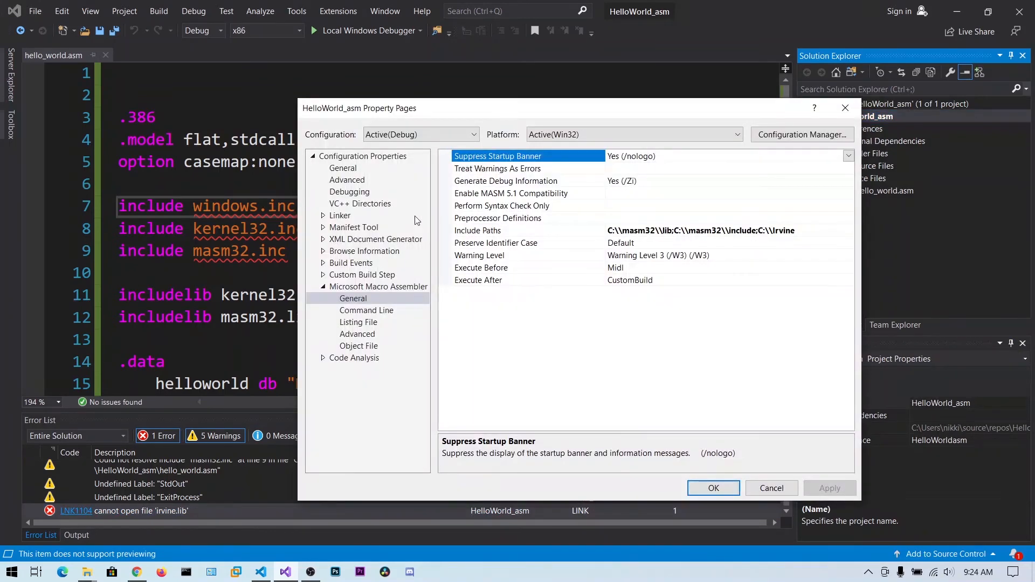
left_click(345, 216)
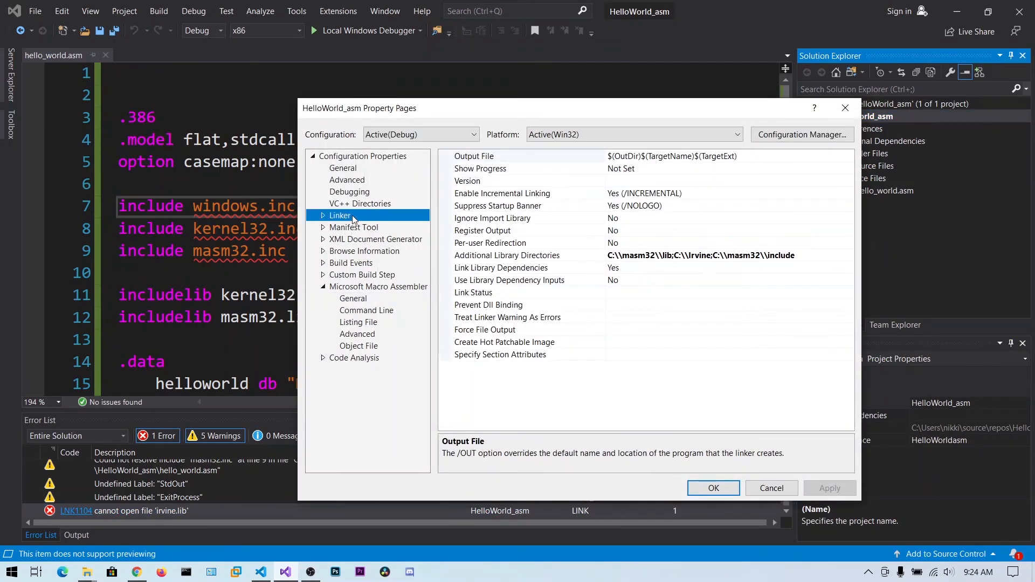
double_click(353, 219)
left_click(360, 230)
left_click(358, 239)
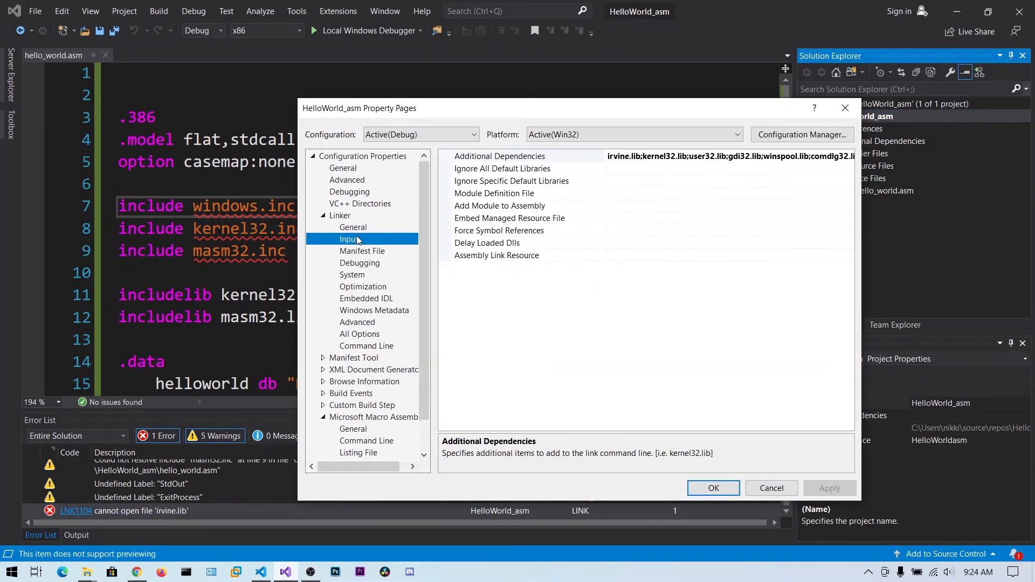
Check the exact Irvine library file names in the C:\Irvine folder with File Explorer, then return to the project properties
mouse_move(90, 576)
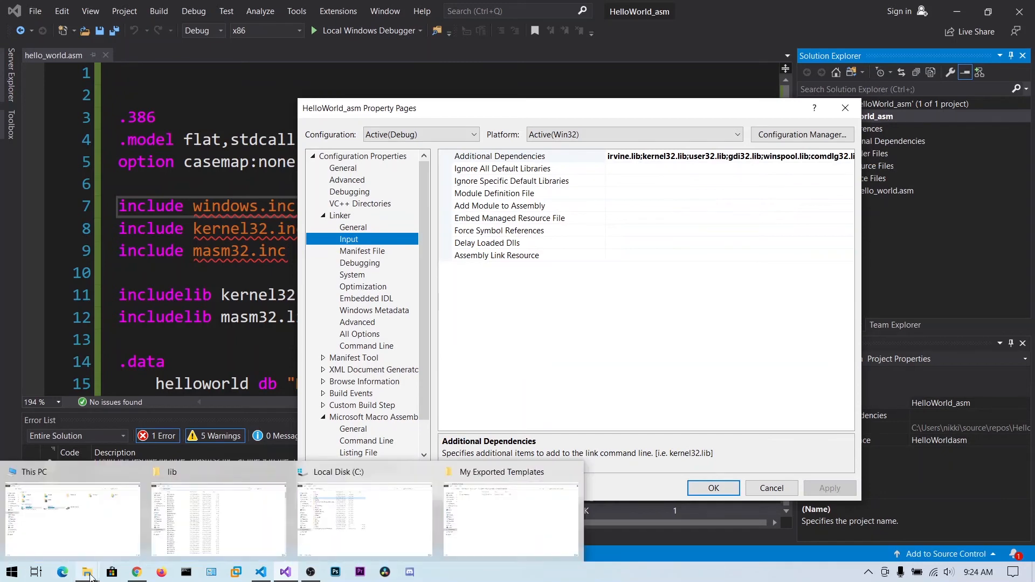
mouse_move(364, 528)
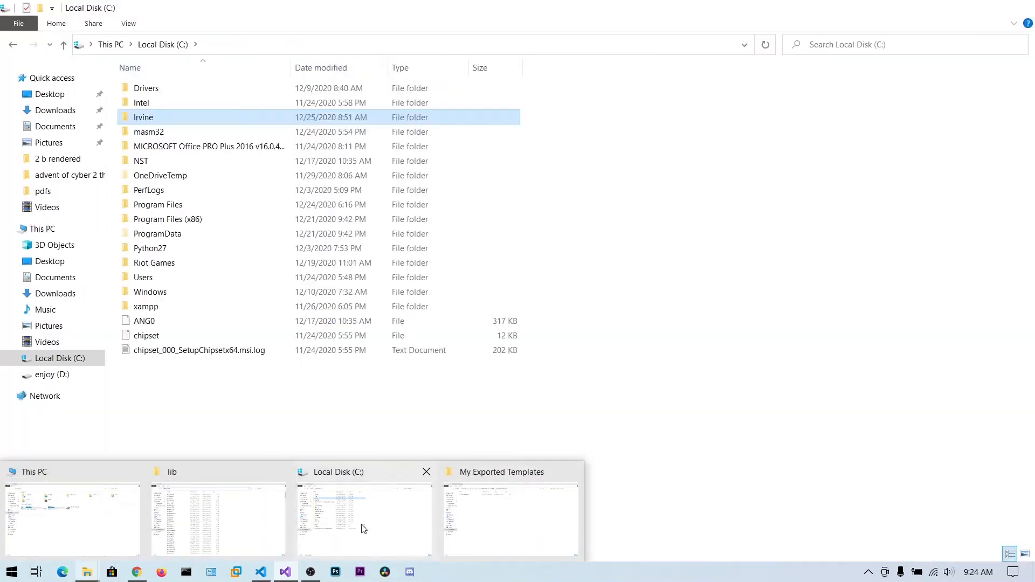
left_click(120, 525)
double_click(225, 205)
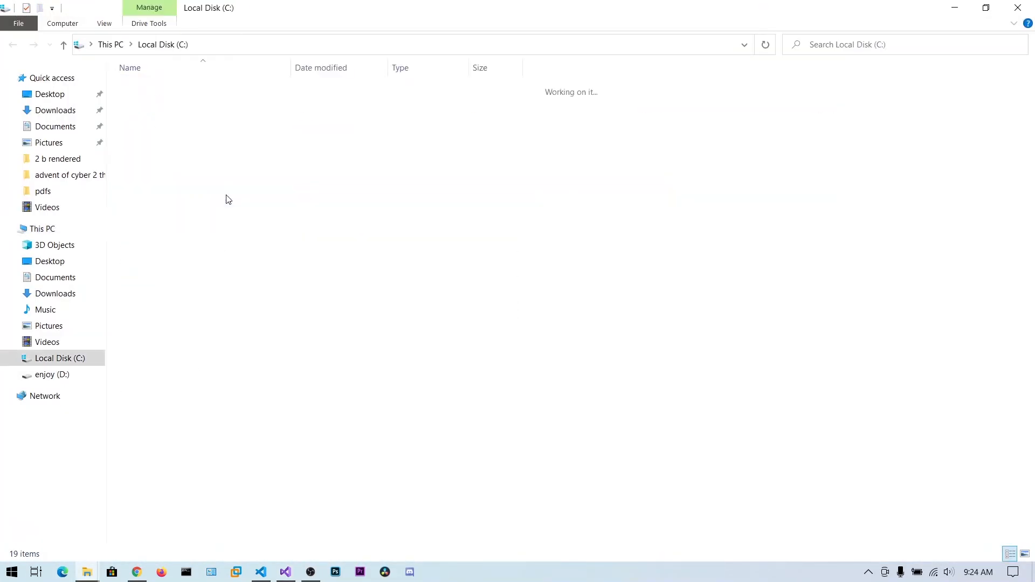
double_click(154, 111)
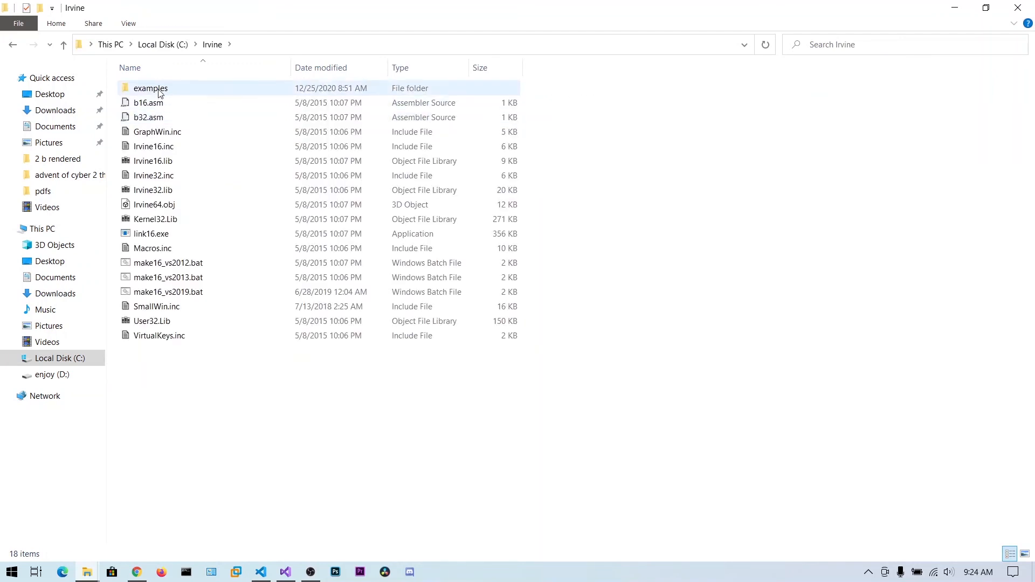
left_click(952, 6)
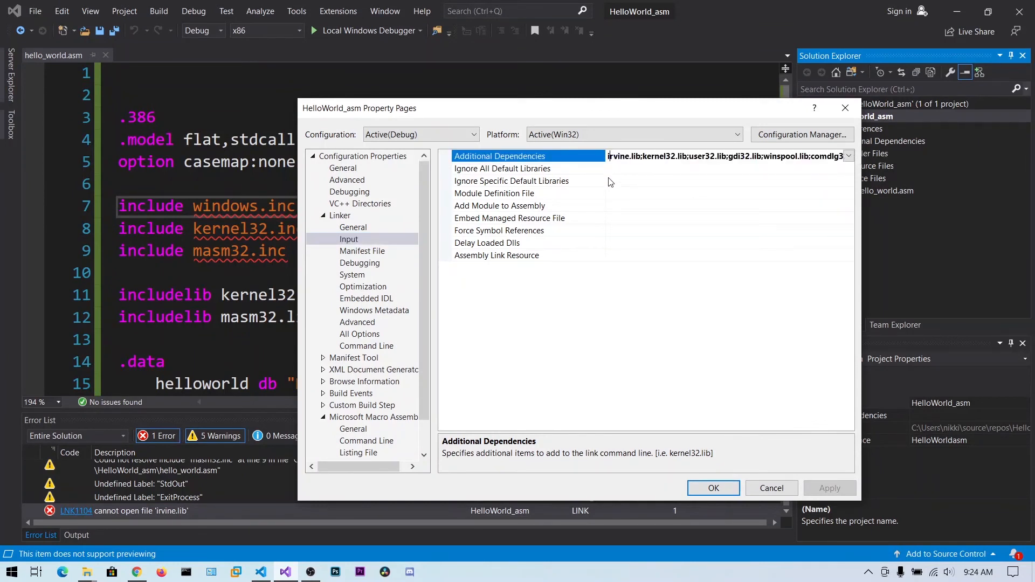
Change irvine.lib to Irvine32.lib in the linker's additional dependencies and accept the project properties
key("Delete")
type("I")
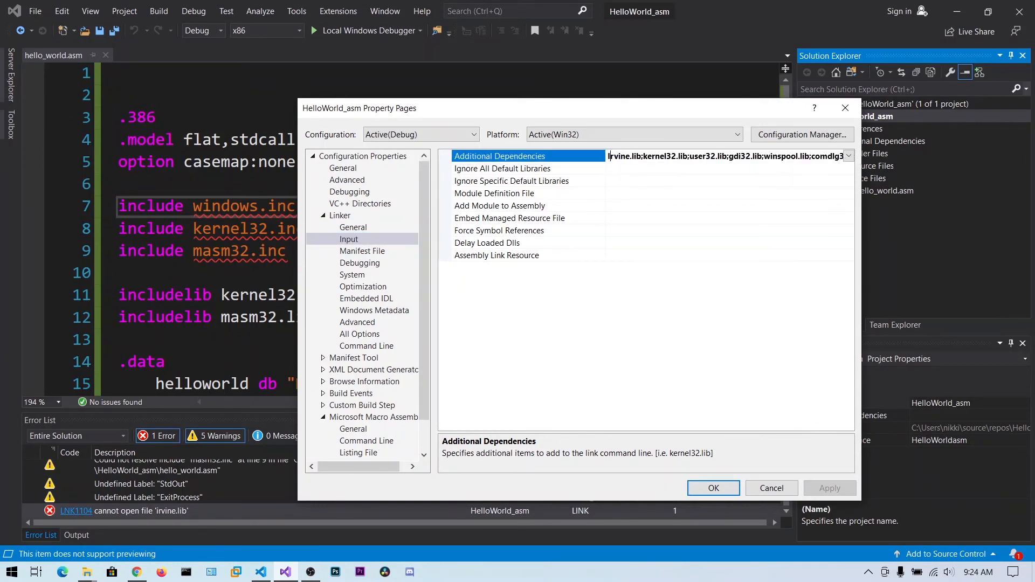
key("Right")
type("32")
left_click(723, 493)
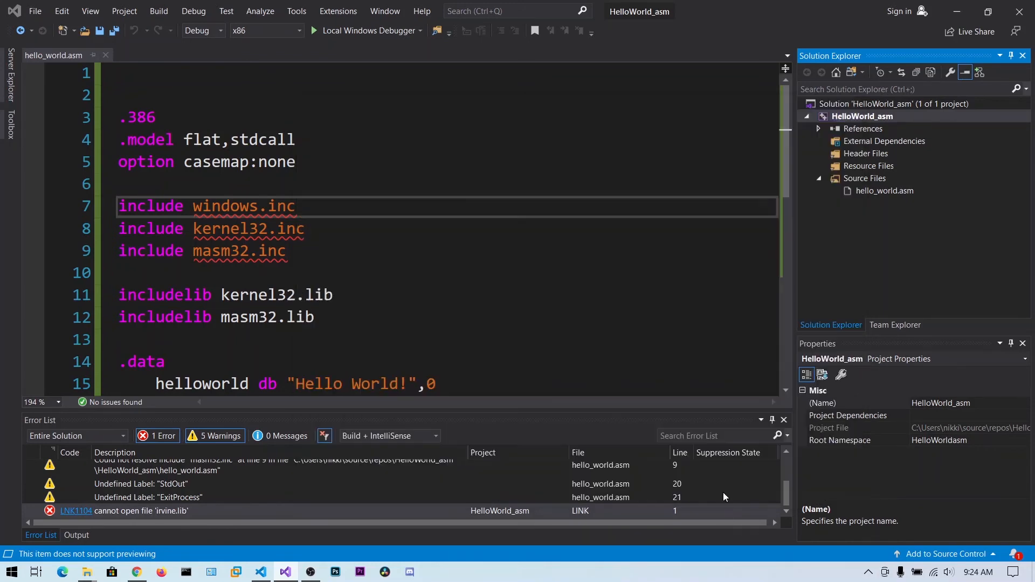
Build the solution, run the program in the local Windows debugger, and dismiss its console window
left_click(159, 11)
left_click(163, 23)
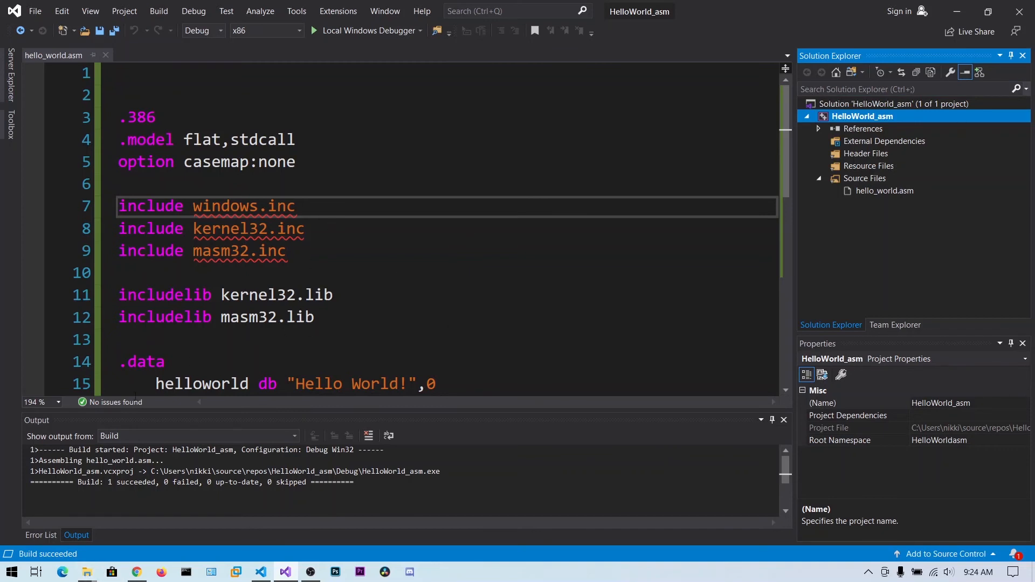
left_click(346, 36)
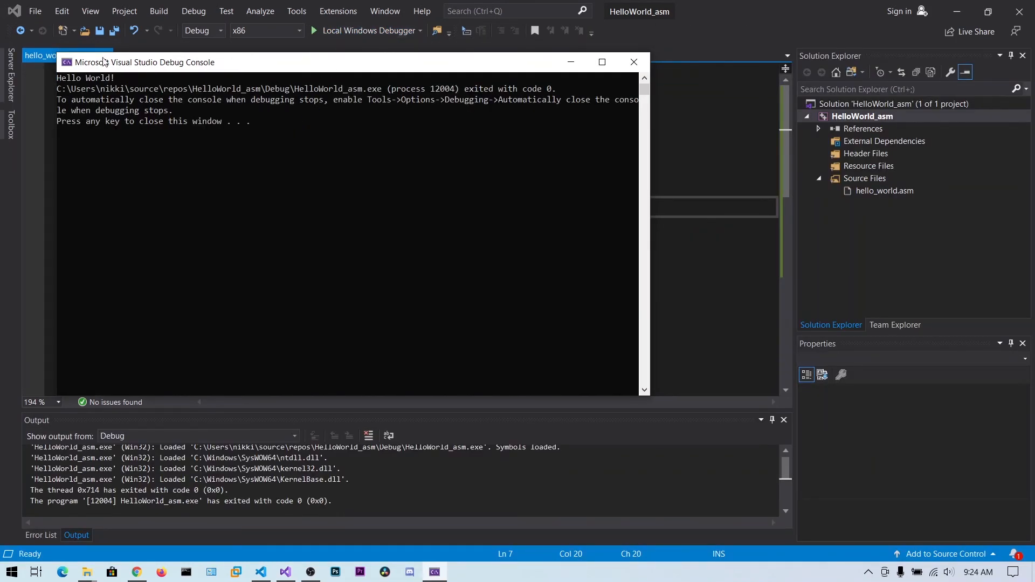
key("Return")
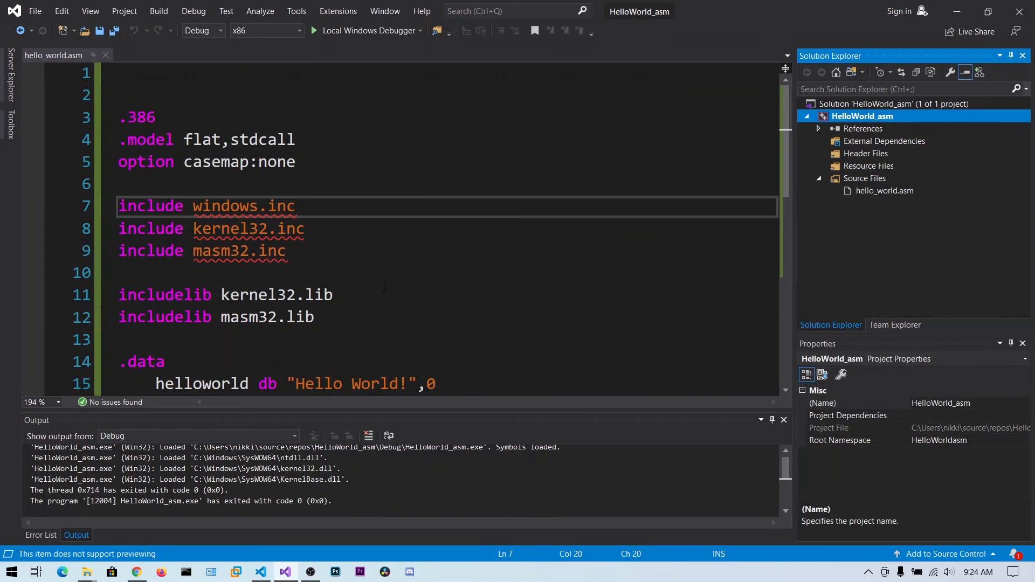
scroll(392, 287, "down", 7)
scroll(377, 286, "up", 7)
left_click(354, 281)
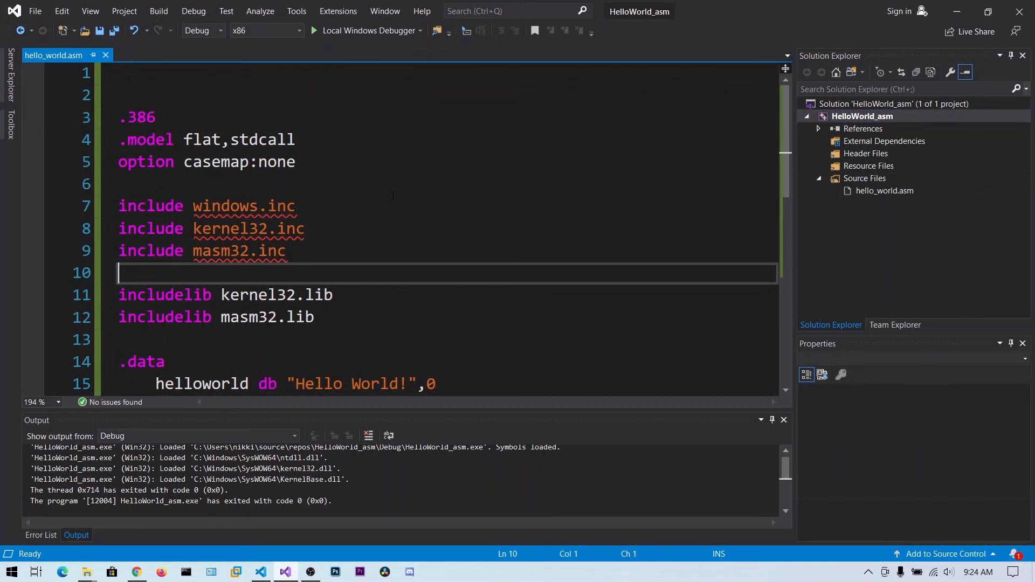
Start exporting the HelloWorld_asm project as a project template and proceed to the template options
left_click(866, 118)
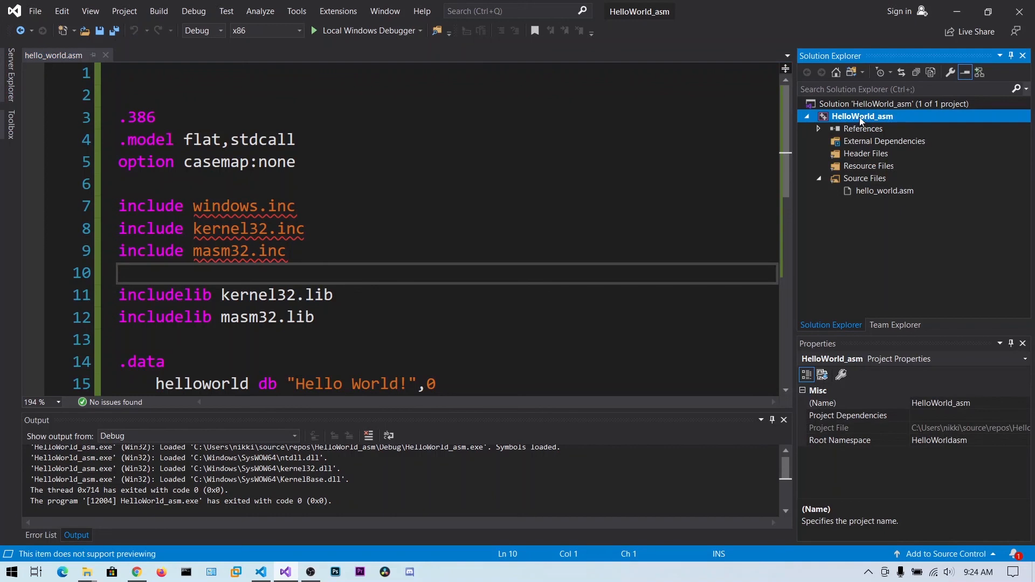
left_click(868, 117)
key("Return")
left_click(128, 13)
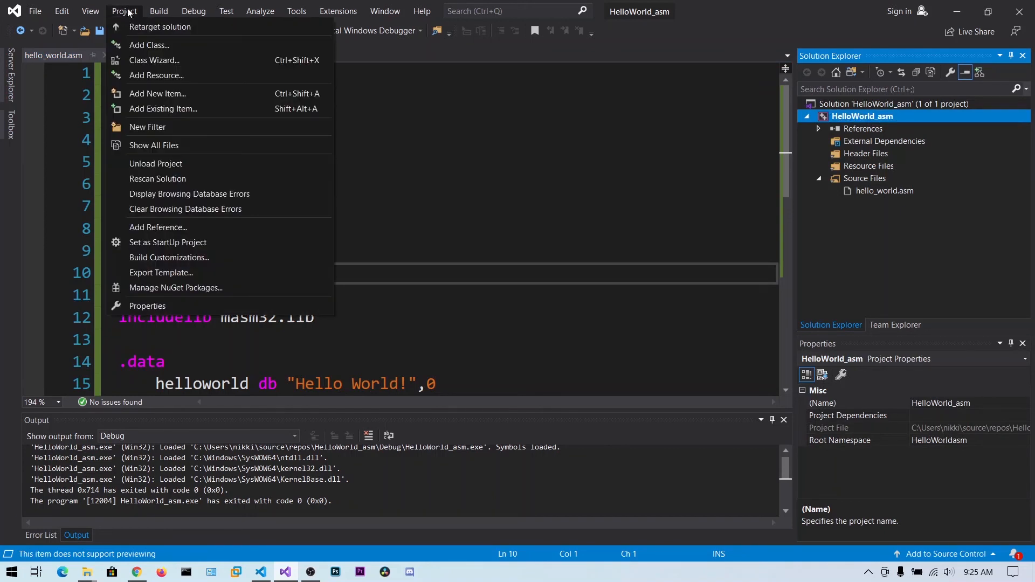
left_click(169, 278)
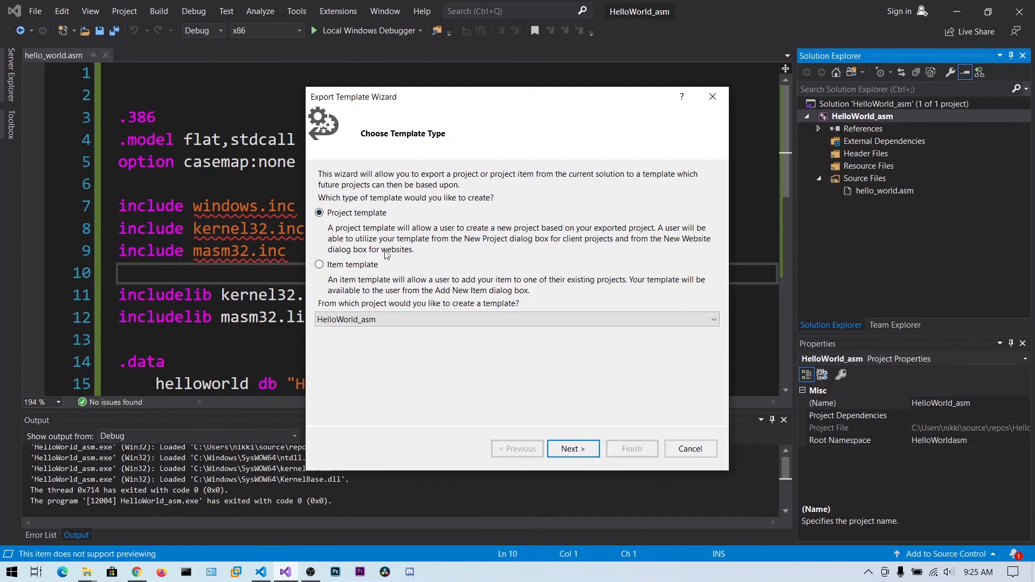
left_click(572, 448)
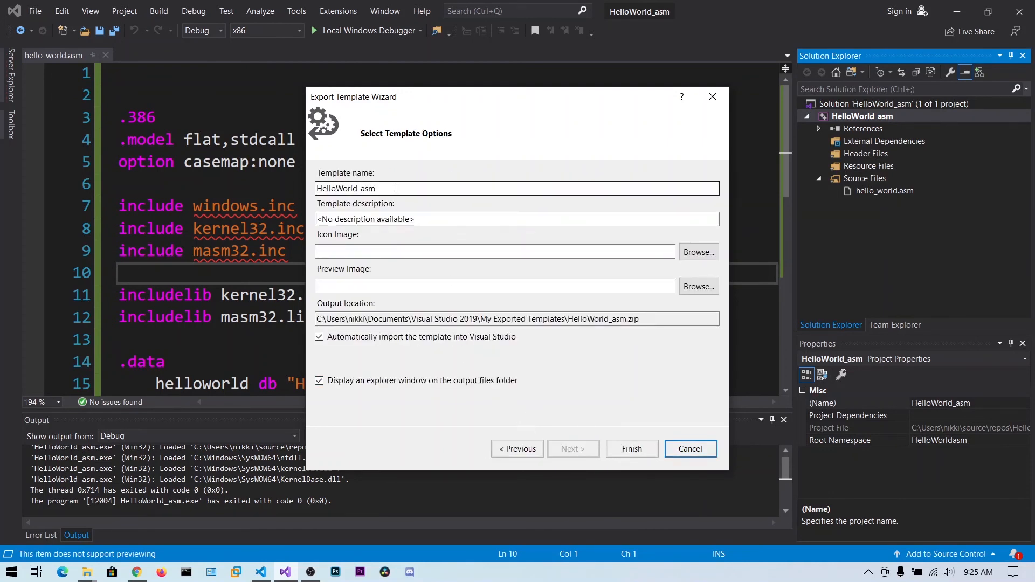
Name the template "windows assembly 32 bit masm", finish the export, and close the exported templates folder
double_click(394, 188)
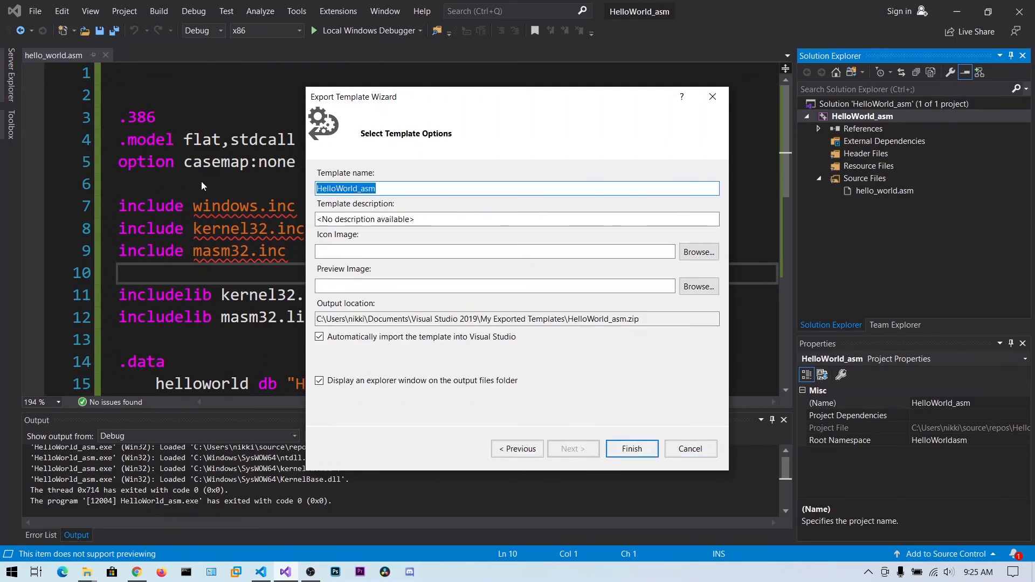
type("a")
key("BackSpace")
type("w")
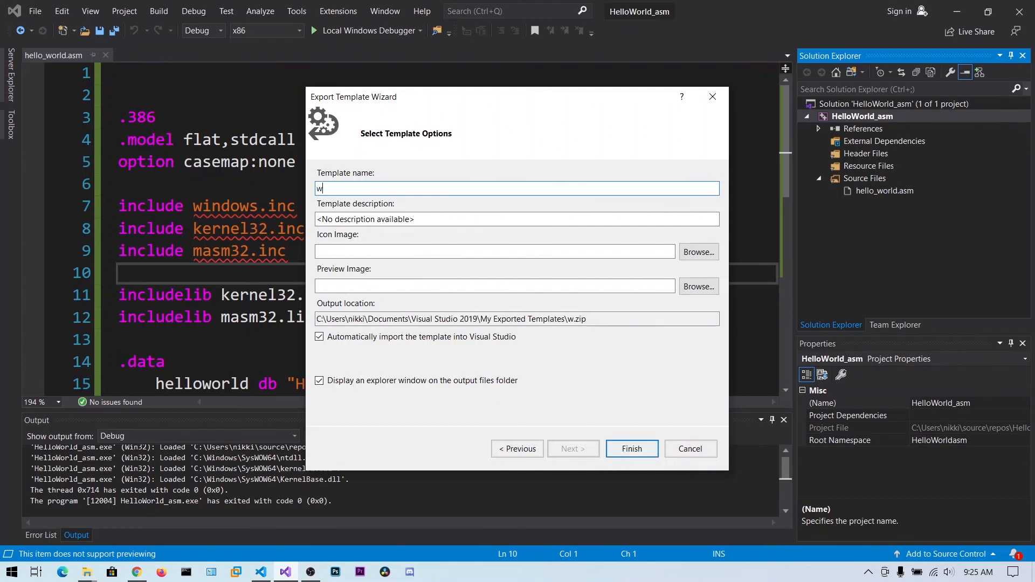
type("indows ")
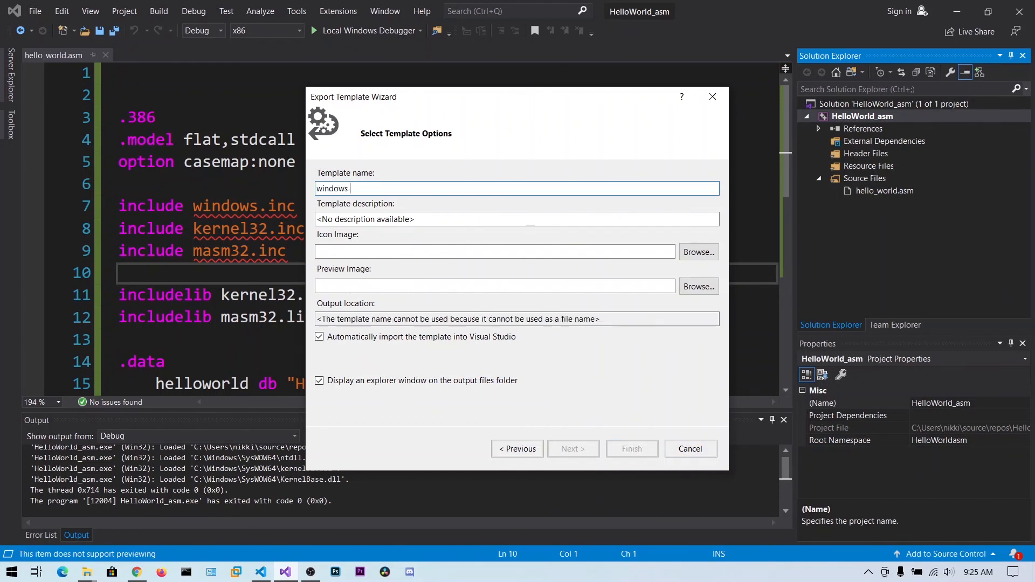
type("assembly 32 bit masm")
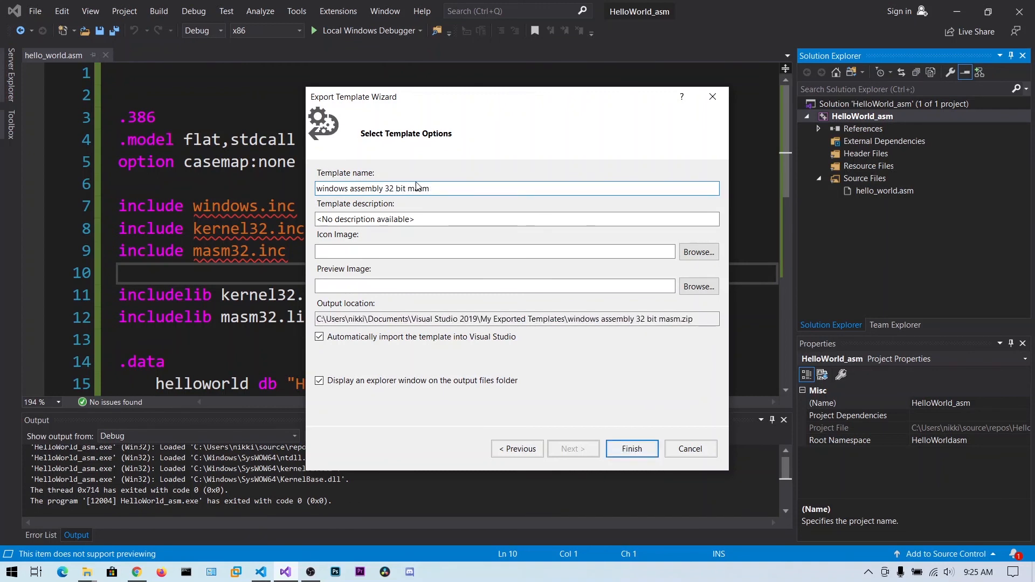
left_click(626, 448)
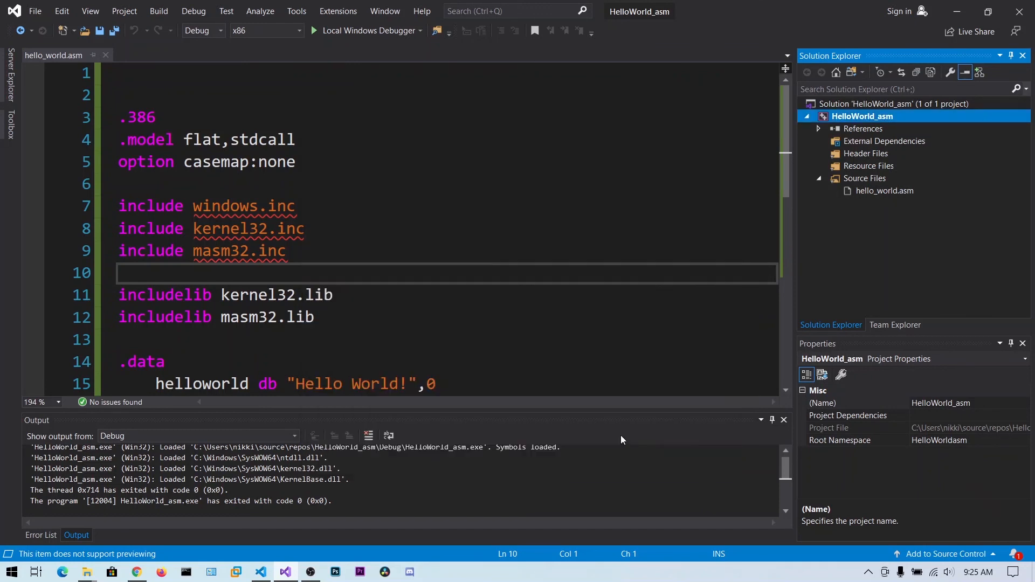
left_click(489, 354)
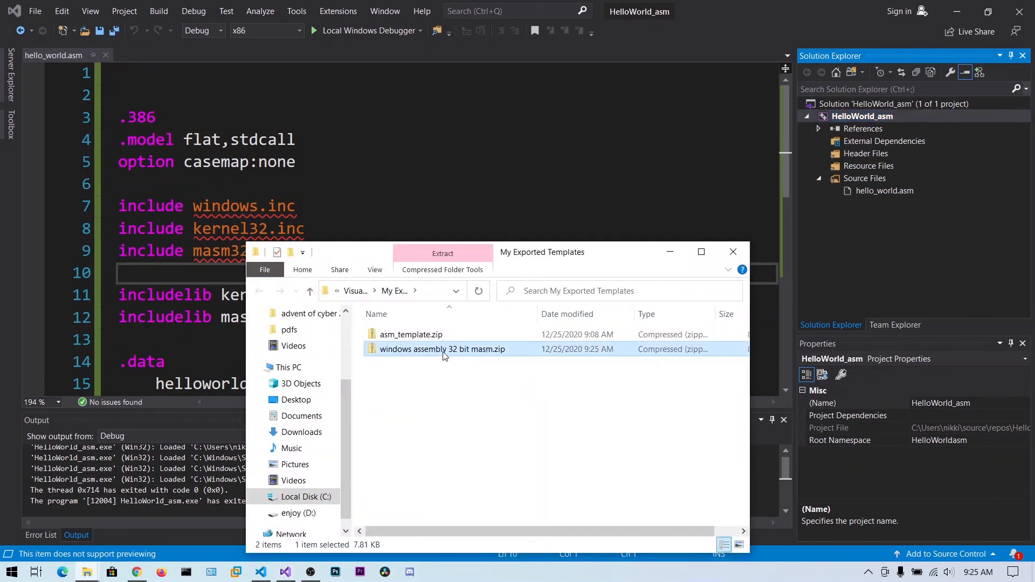
left_click(733, 251)
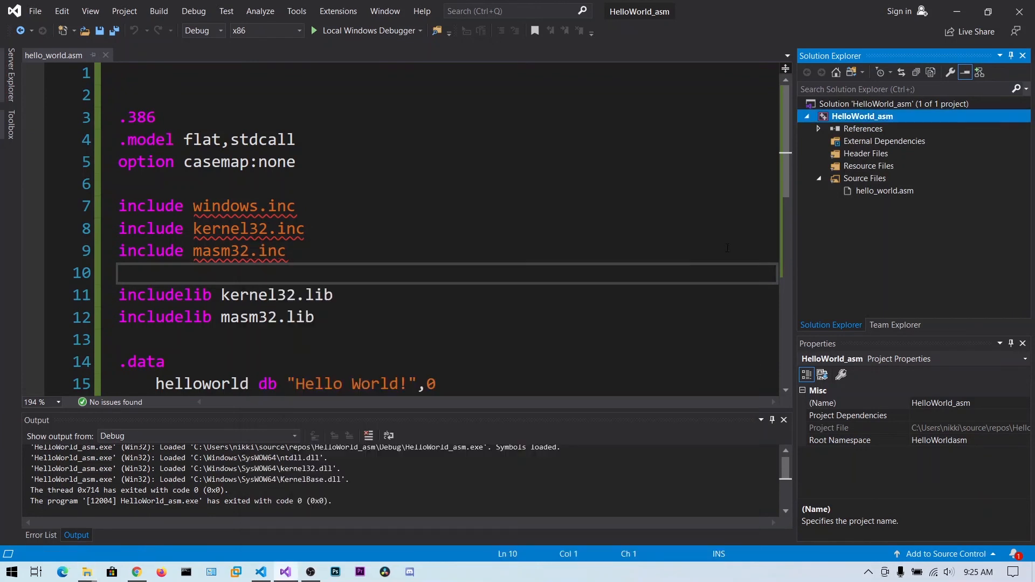
Close the HelloWorld_asm session in Visual Studio and minimize the Visual Studio Code window
left_click(408, 213)
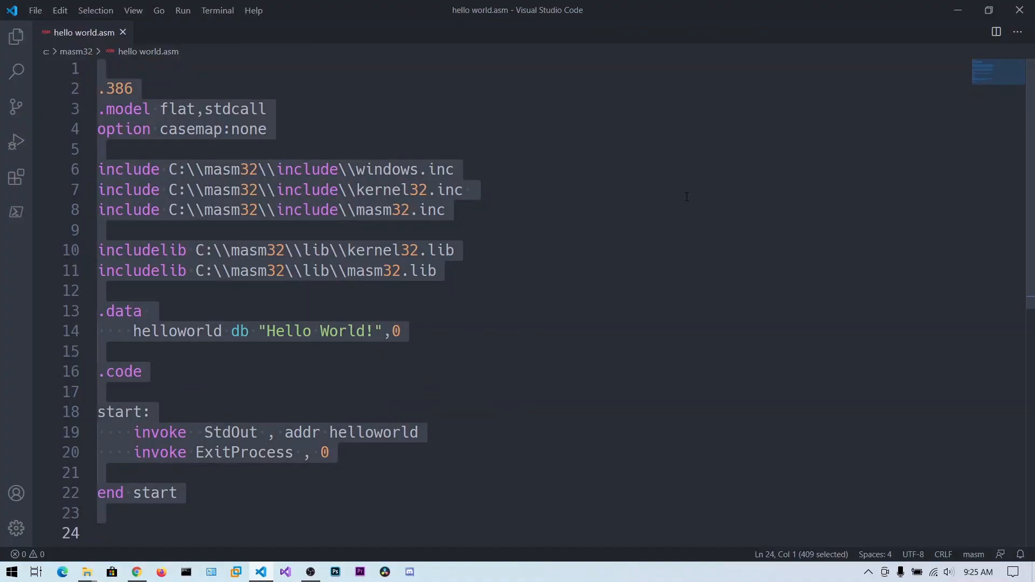
left_click(687, 197)
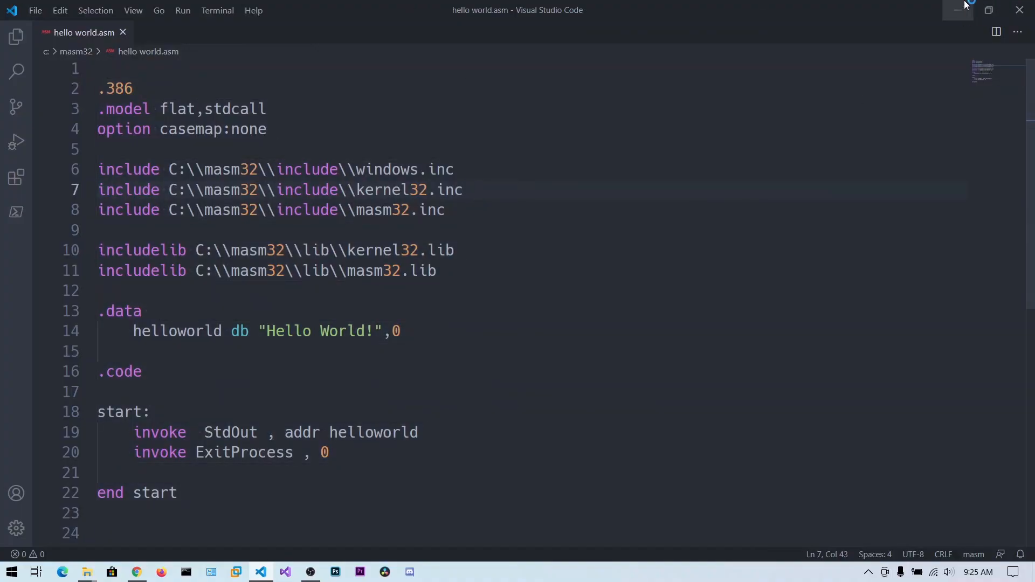
left_click(957, 10)
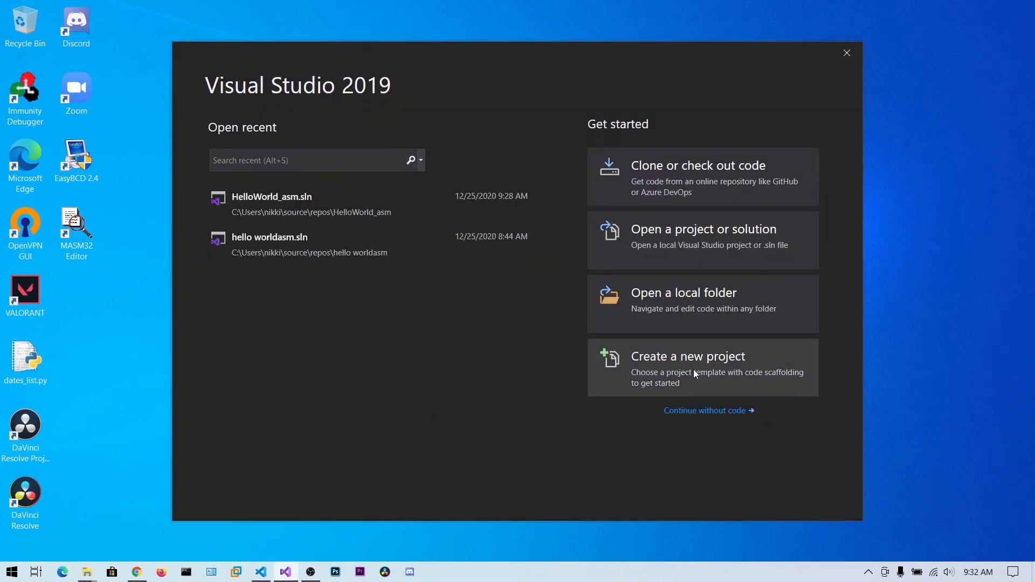
Start a new project in Visual Studio 2019 from the "windows assembly 32 bit masm" template and proceed to its configuration
left_click(693, 369)
scroll(517, 269, "down", 10)
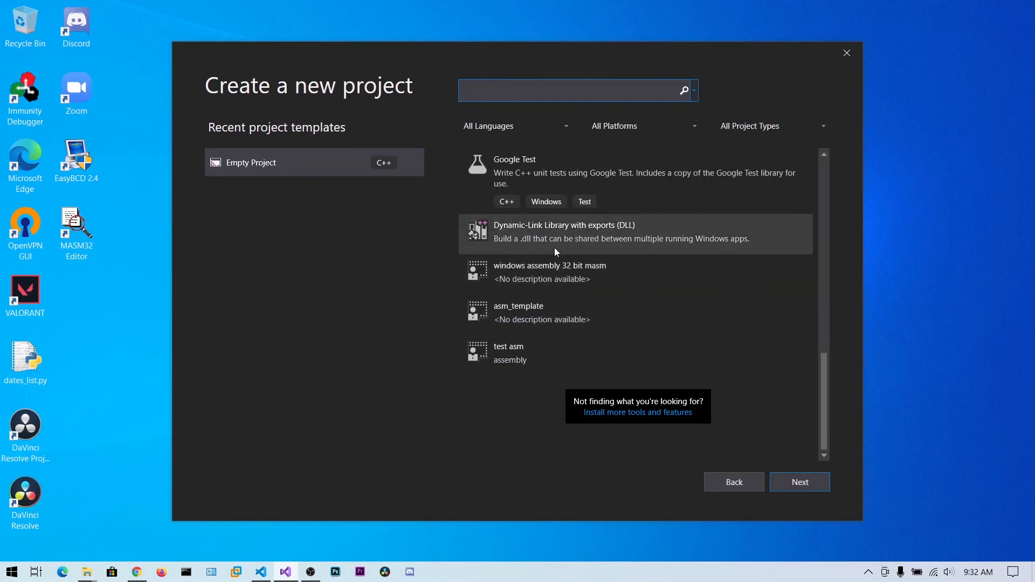
left_click(545, 273)
left_click(799, 483)
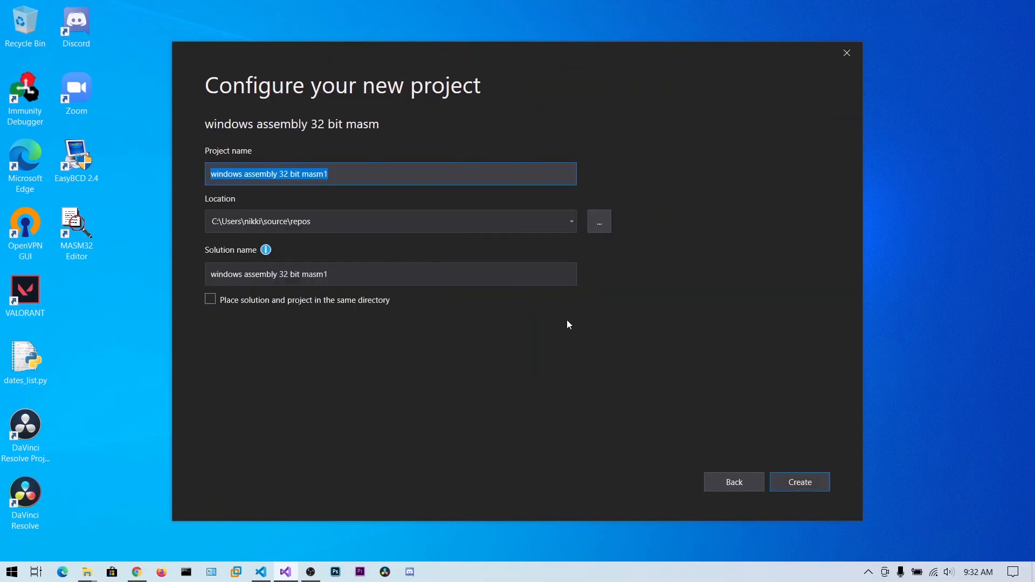